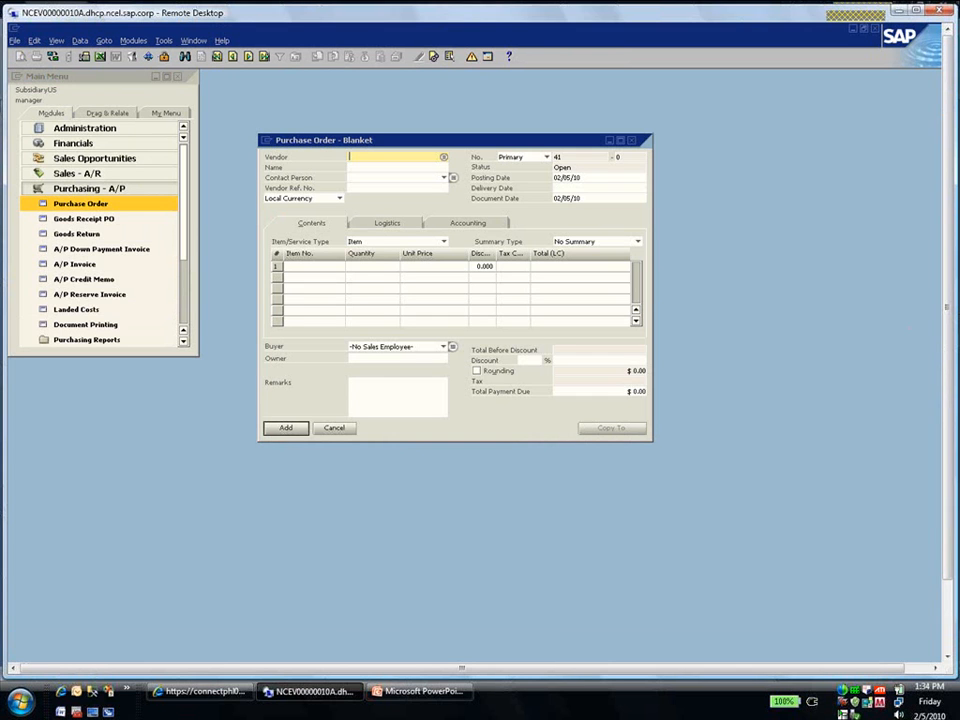
Choose Headquarters as the vendor of the new purchase order, keeping the other header fields at their defaults.
drag(311, 146, 298, 135)
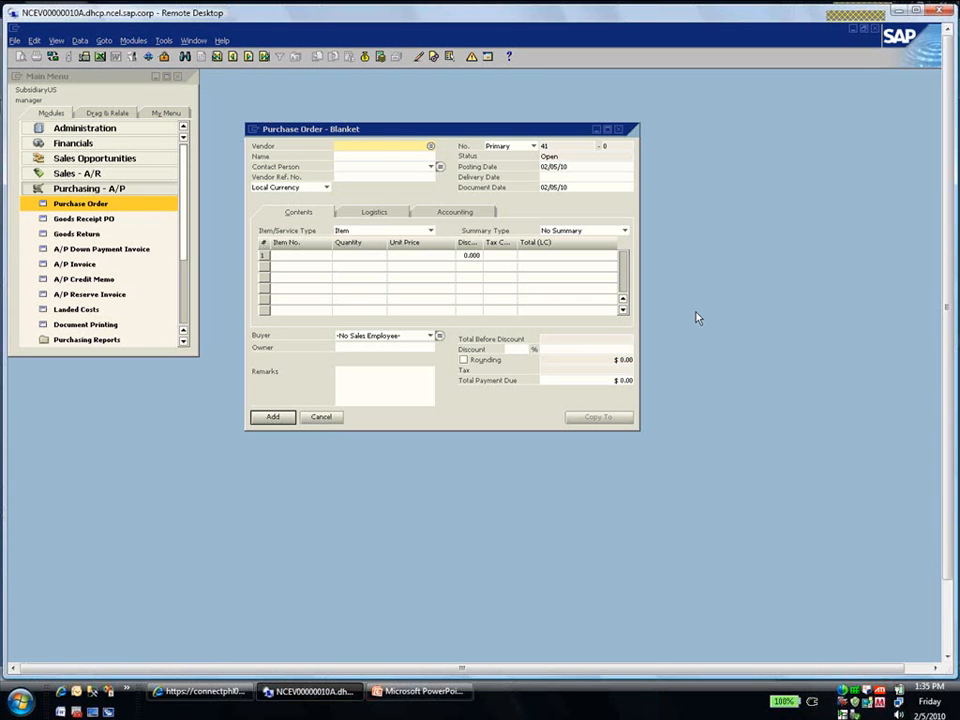
click(430, 147)
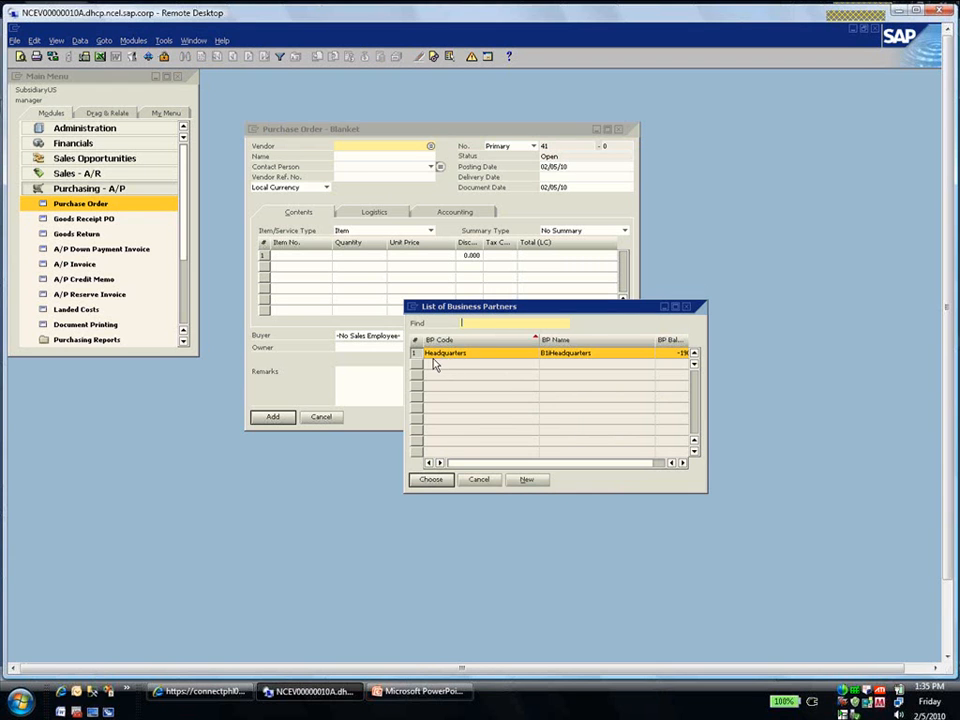
double_click(433, 356)
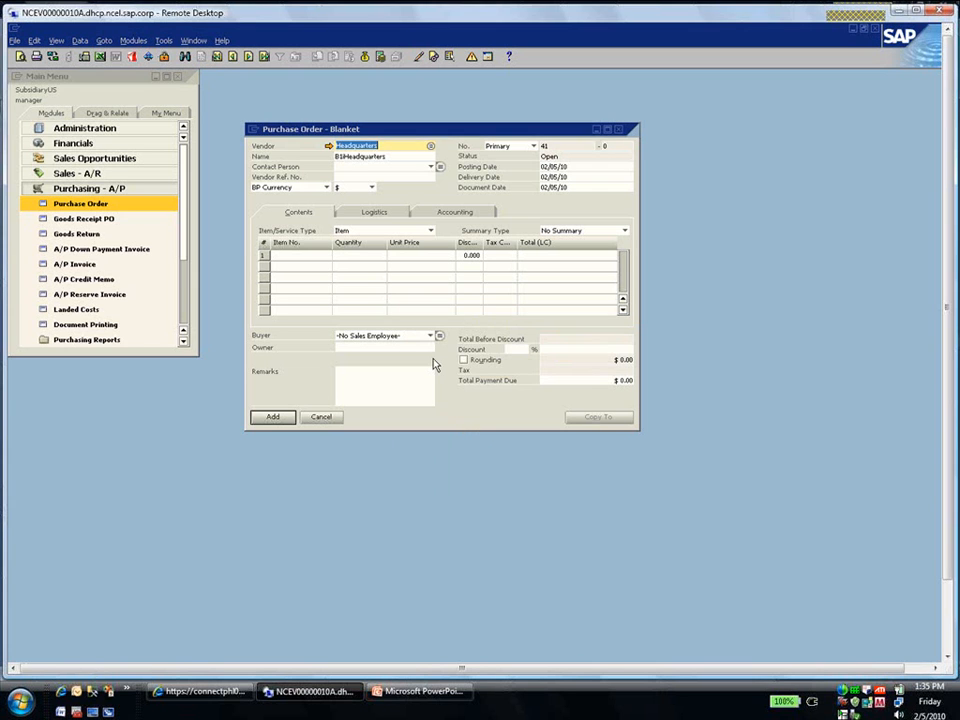
key(Tab)
key(Tab)
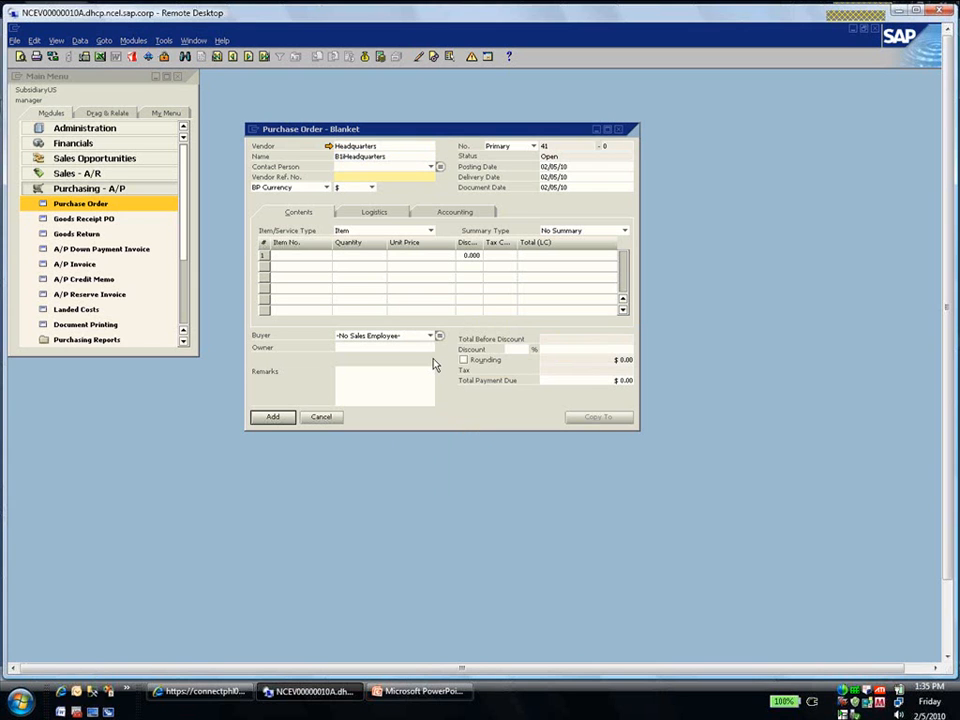
key(Tab)
key(Tab)
key(Tab)
key(Tab)
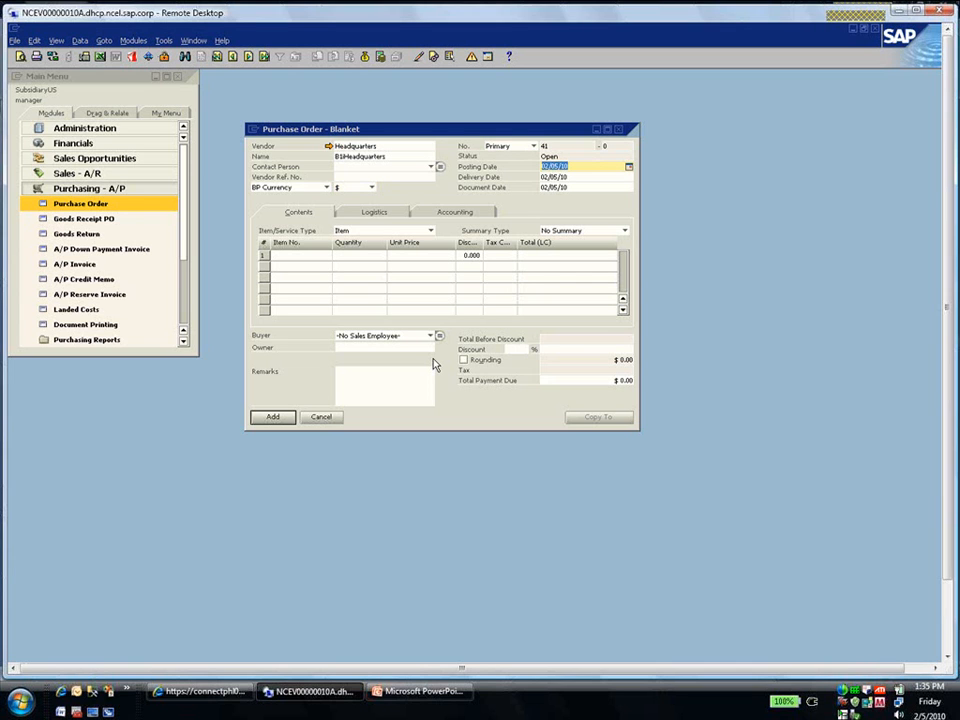
key(Tab)
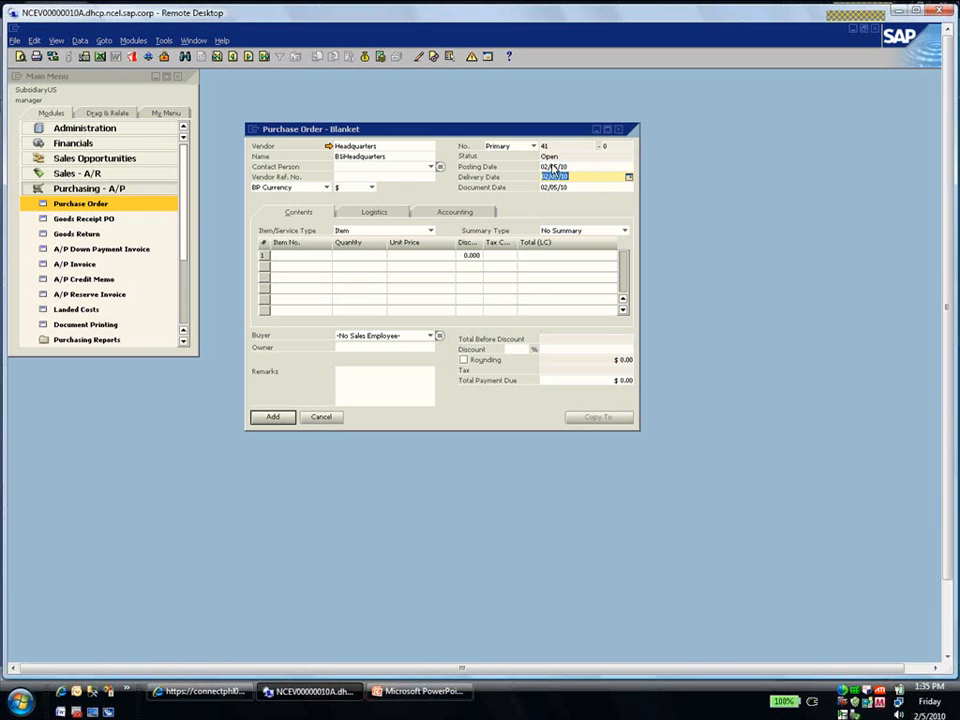
Change the posting date to 02/06/10 and return it to 02/05/10.
key(shift+Tab)
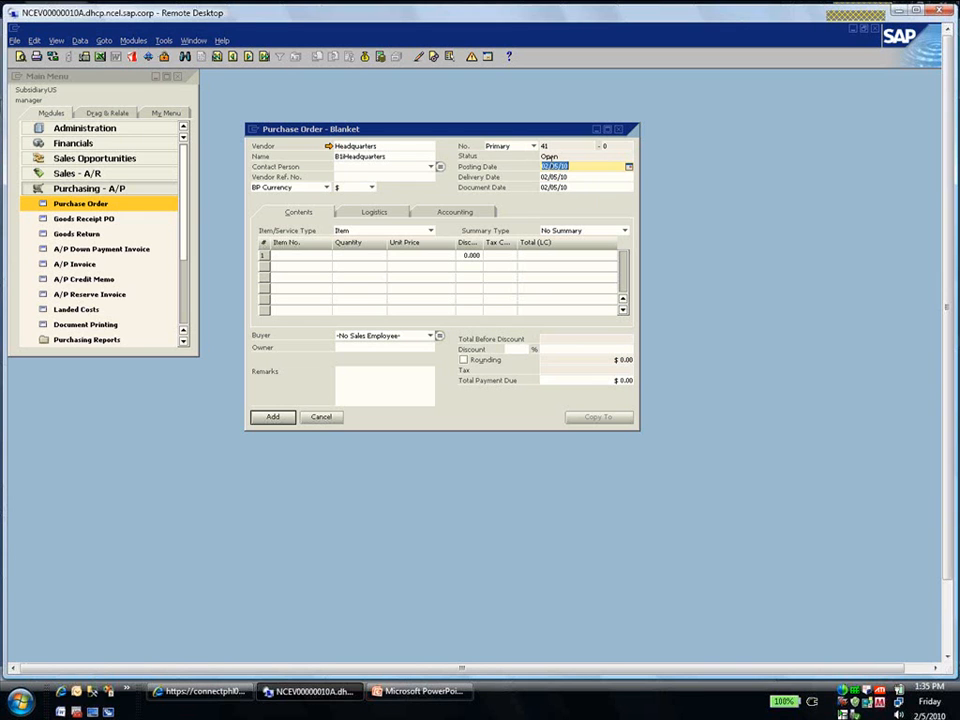
click(627, 168)
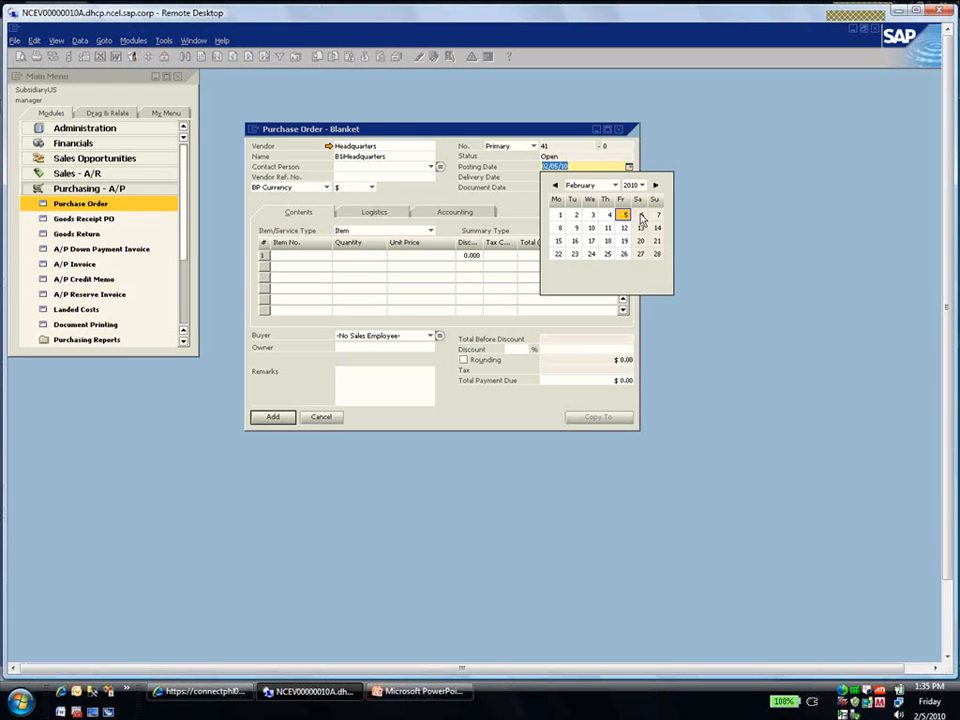
click(640, 215)
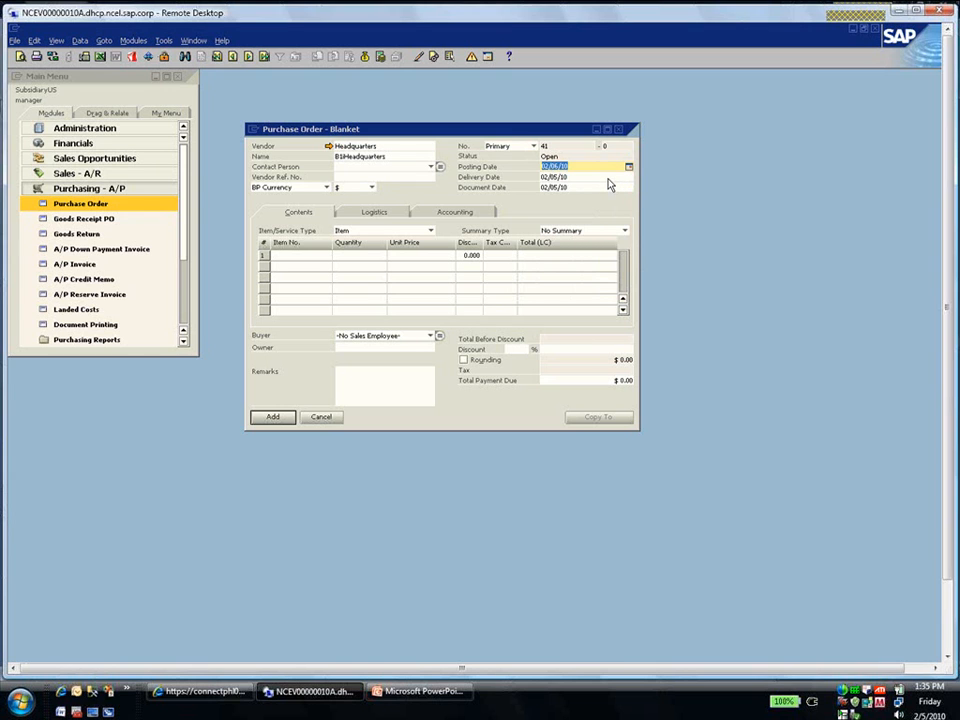
click(602, 166)
double_click(602, 166)
click(629, 168)
click(636, 214)
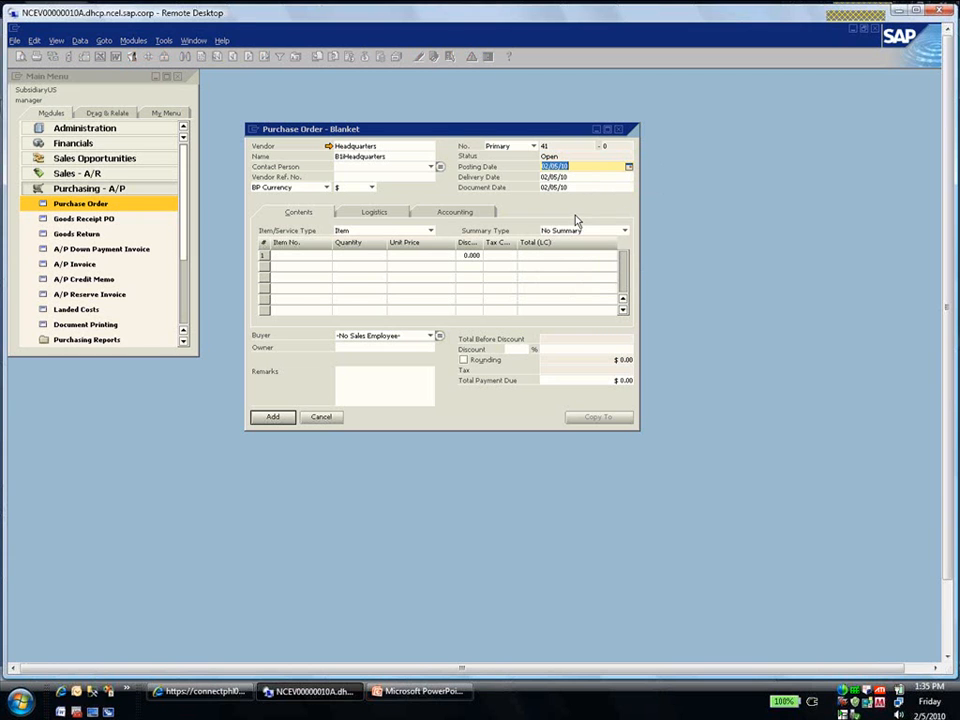
Enter B1i_Item1 as the first line item with its default quantity and price, and add the purchase order.
key(Tab)
key(Tab)
key(Tab)
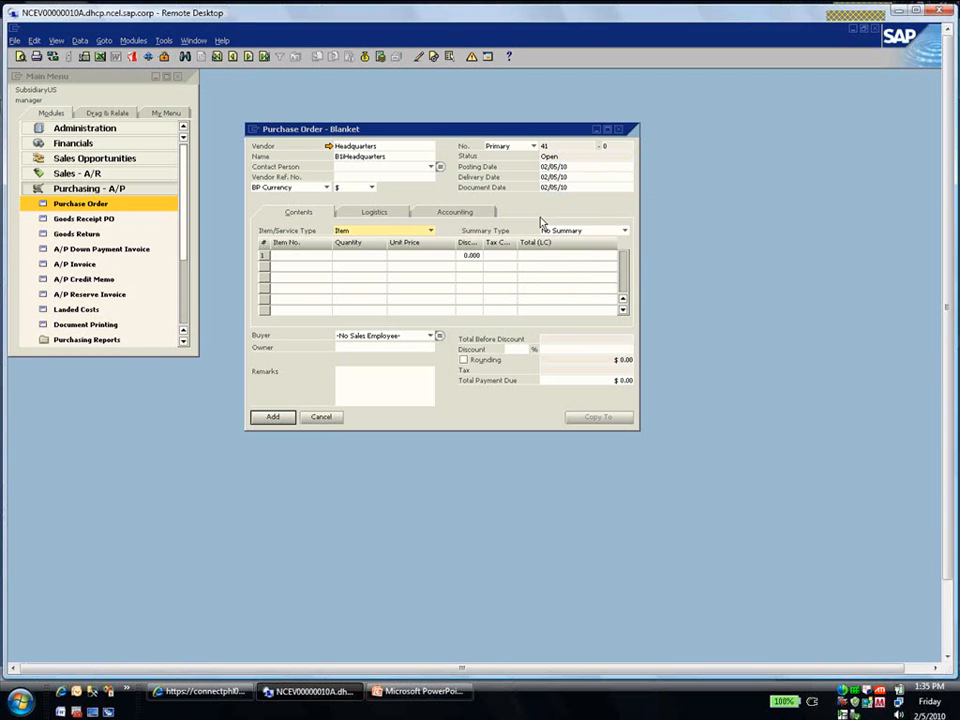
click(320, 256)
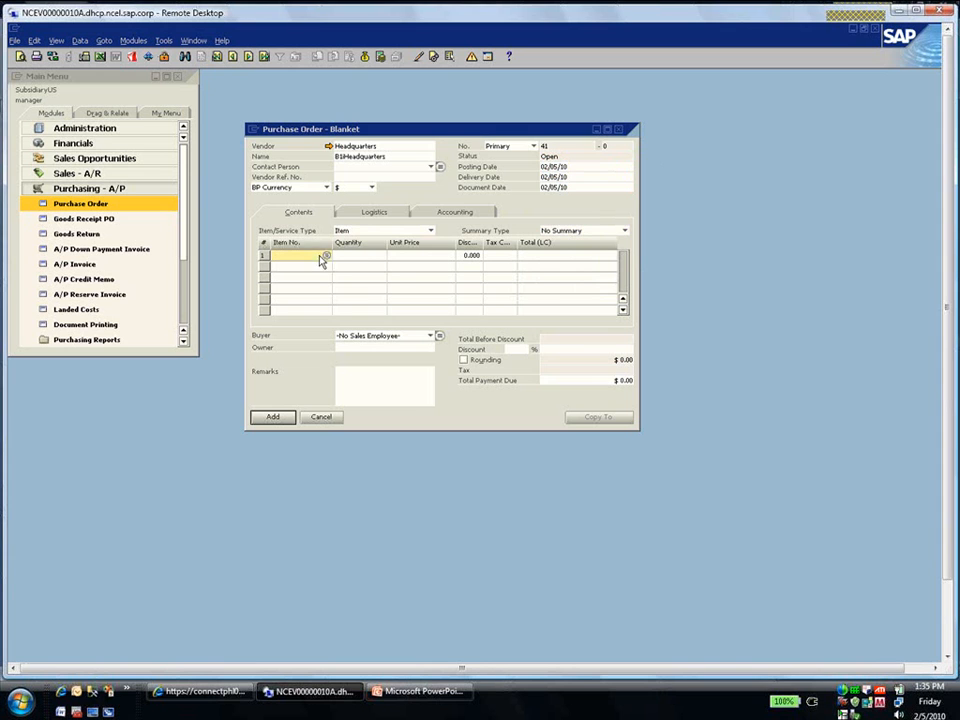
click(326, 256)
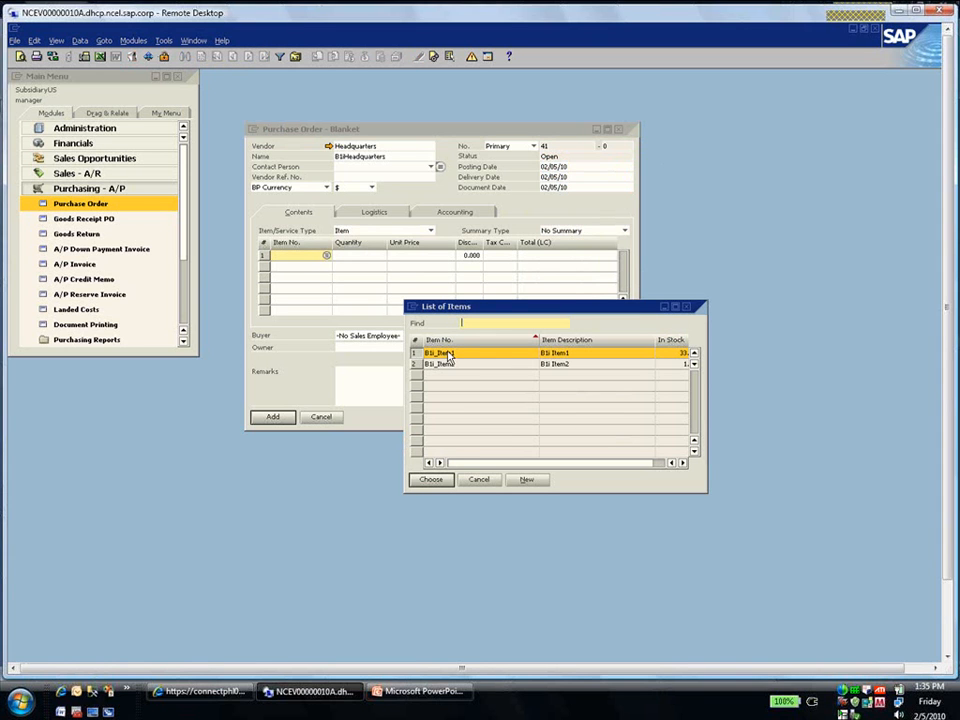
double_click(447, 354)
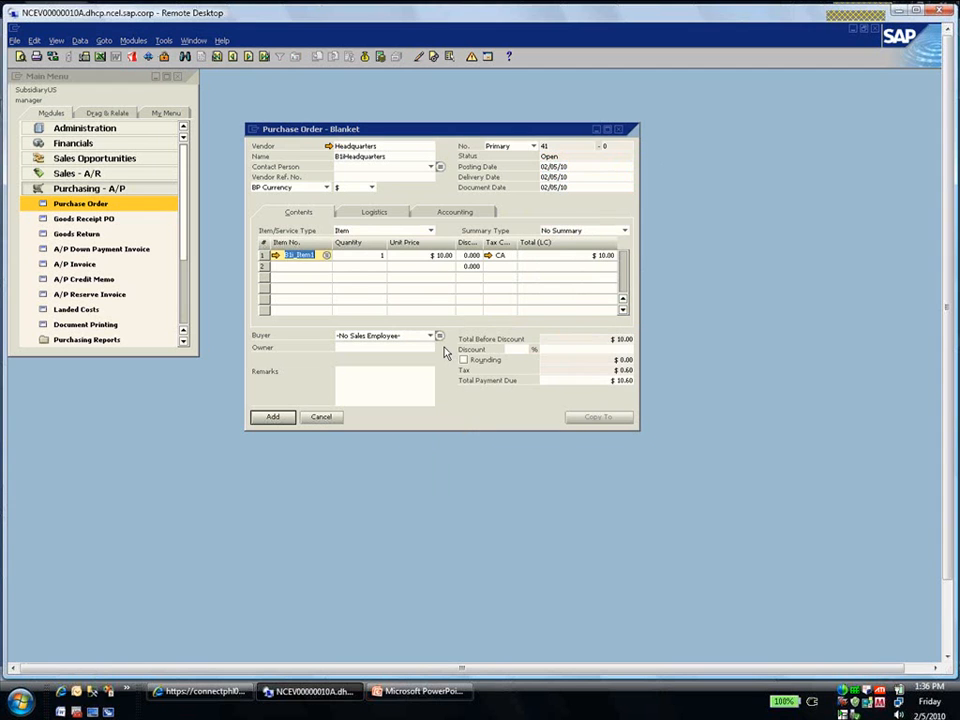
key(Tab)
key(Tab)
key(Tab)
key(Tab)
key(Tab)
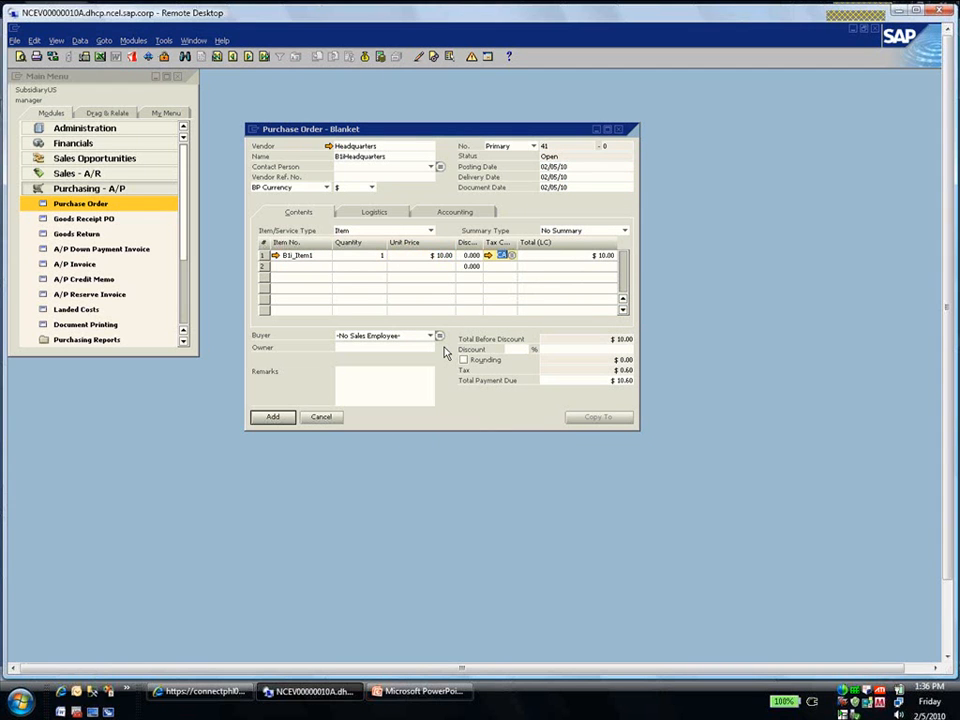
key(Tab)
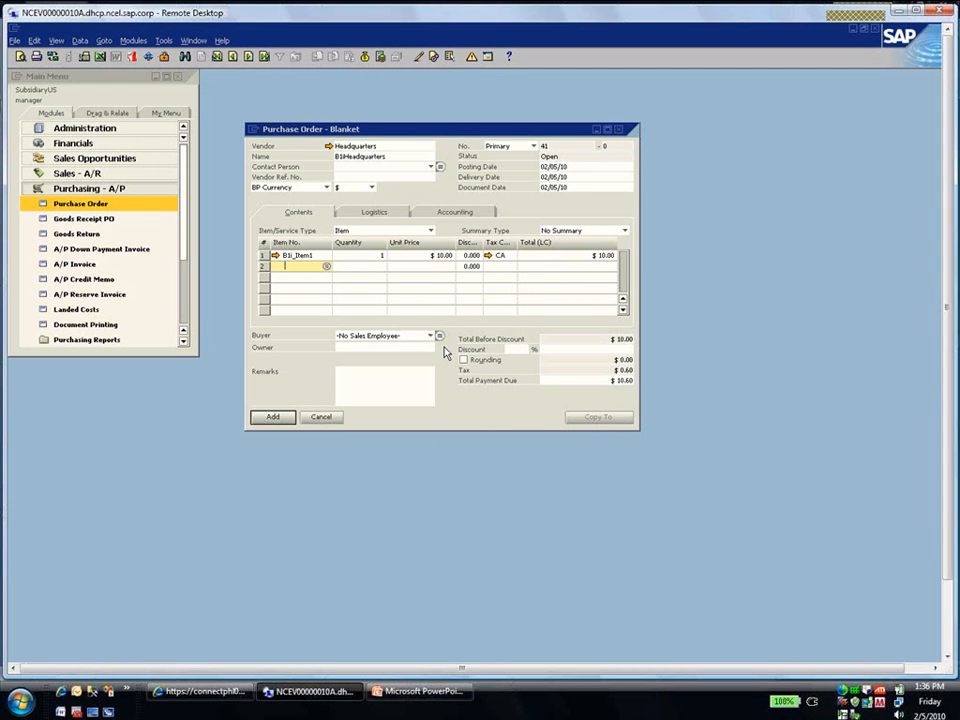
click(277, 418)
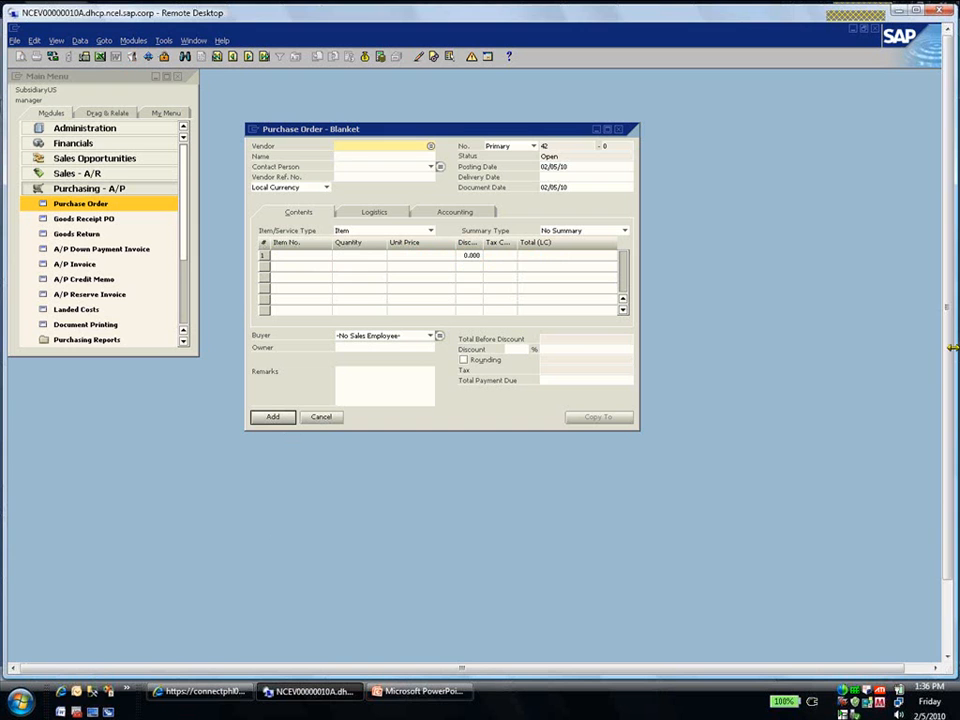
Switch to the SAP Integration Application Explorer and open the Subsidiary Integration Console from the managed applications.
drag(949, 347, 948, 425)
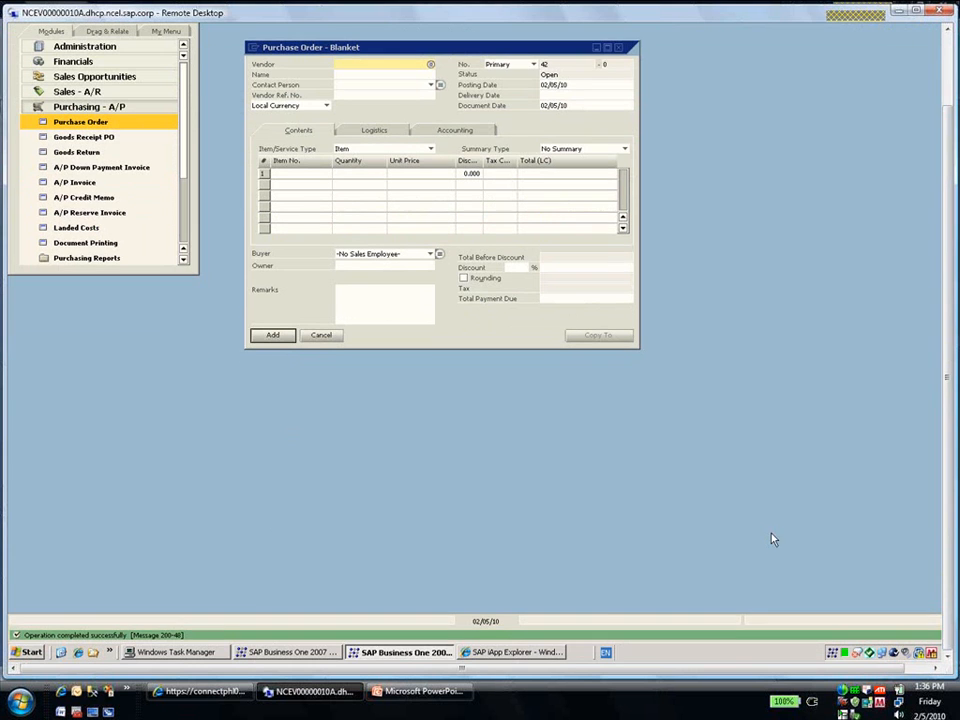
click(520, 652)
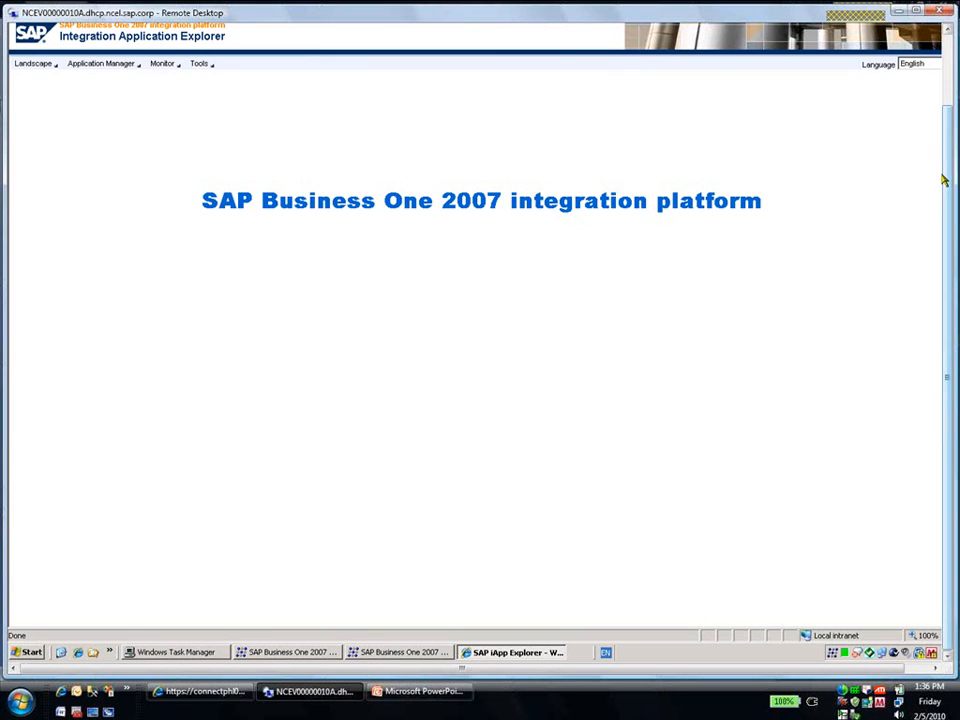
drag(944, 179, 944, 123)
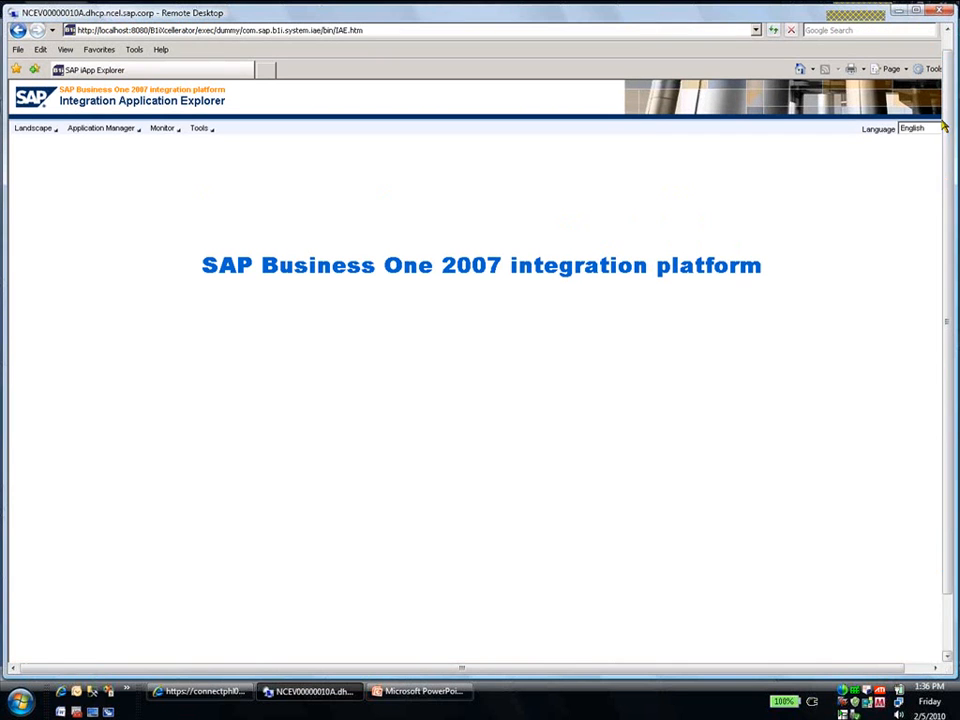
click(100, 128)
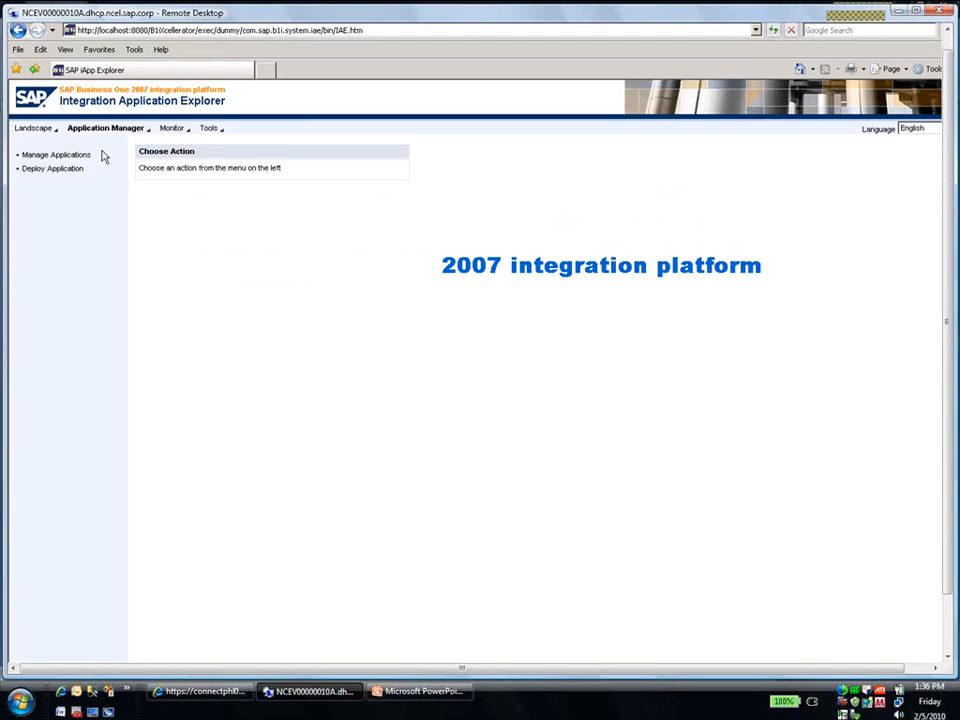
click(98, 156)
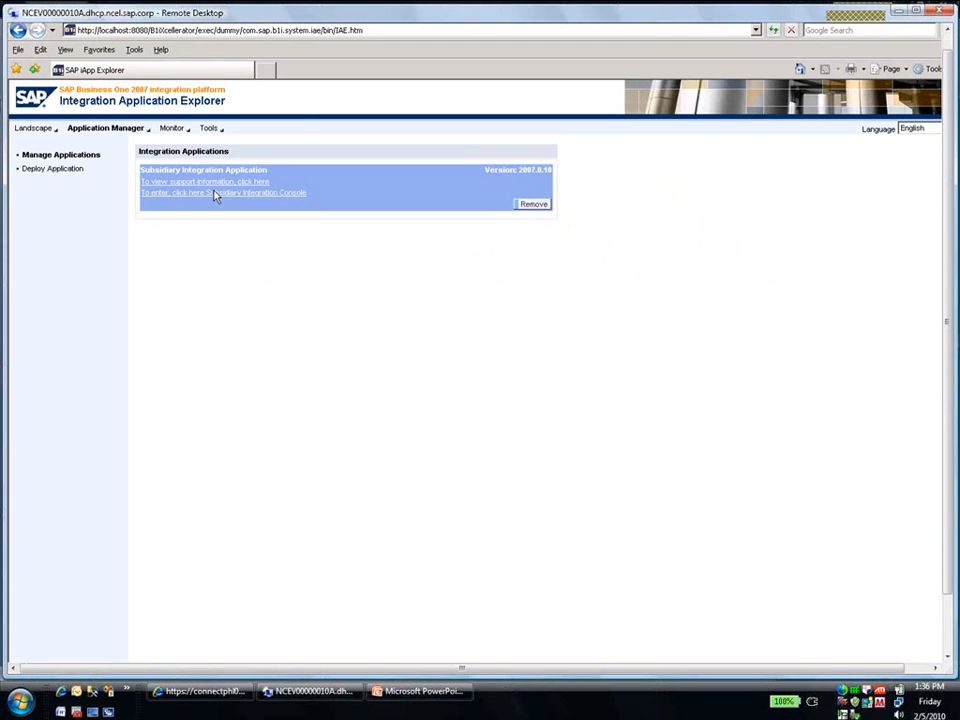
click(191, 193)
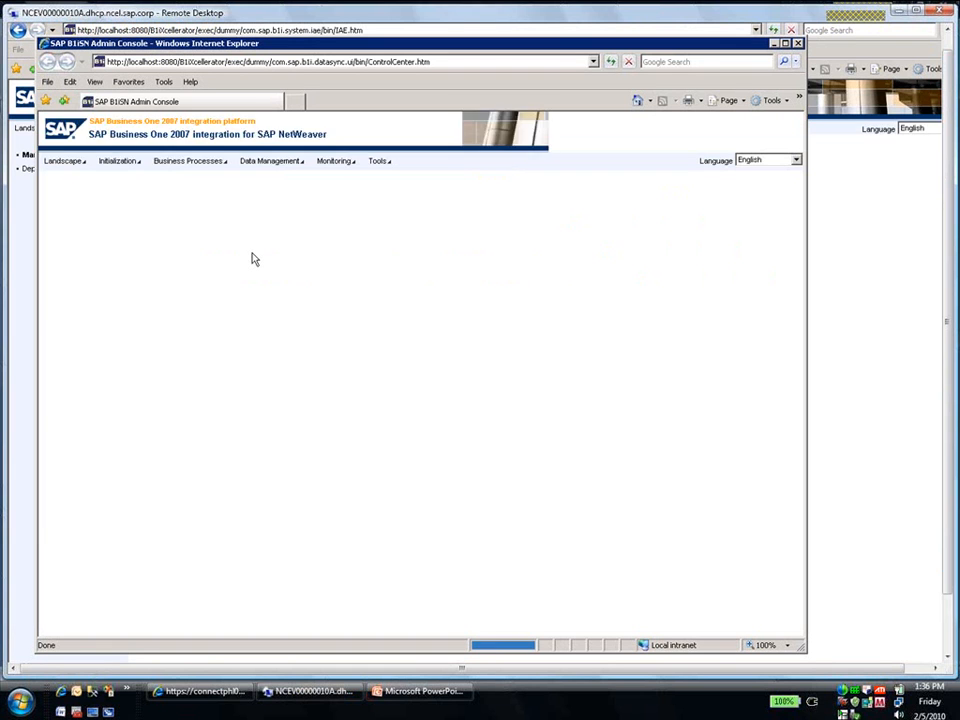
Open the integration message log and display its entries for 2010-02-05 with the remaining filters left empty.
click(336, 163)
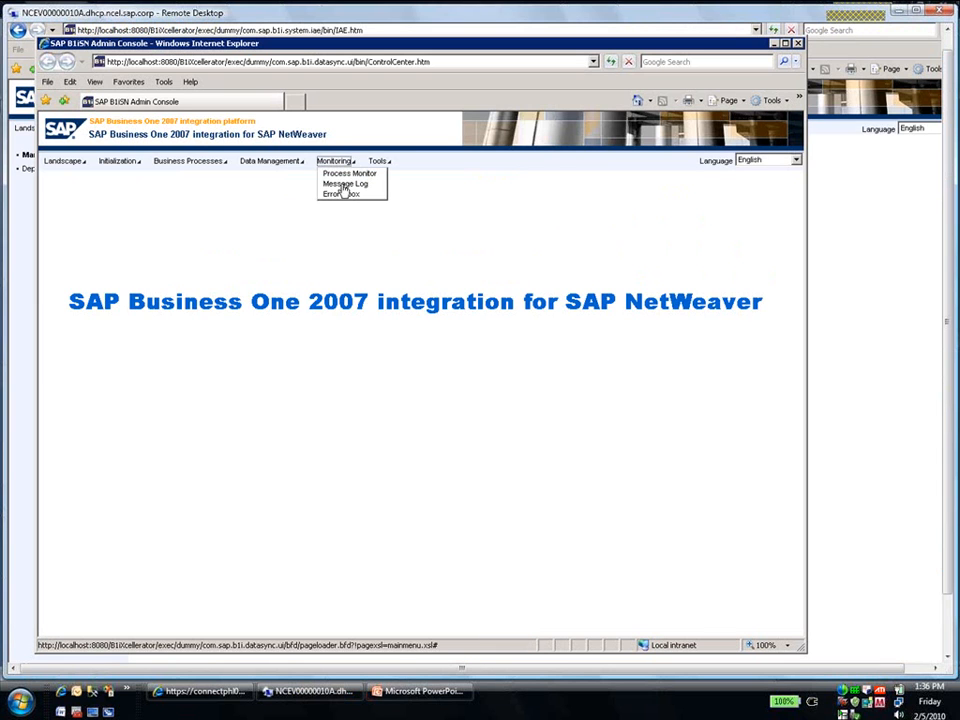
click(345, 184)
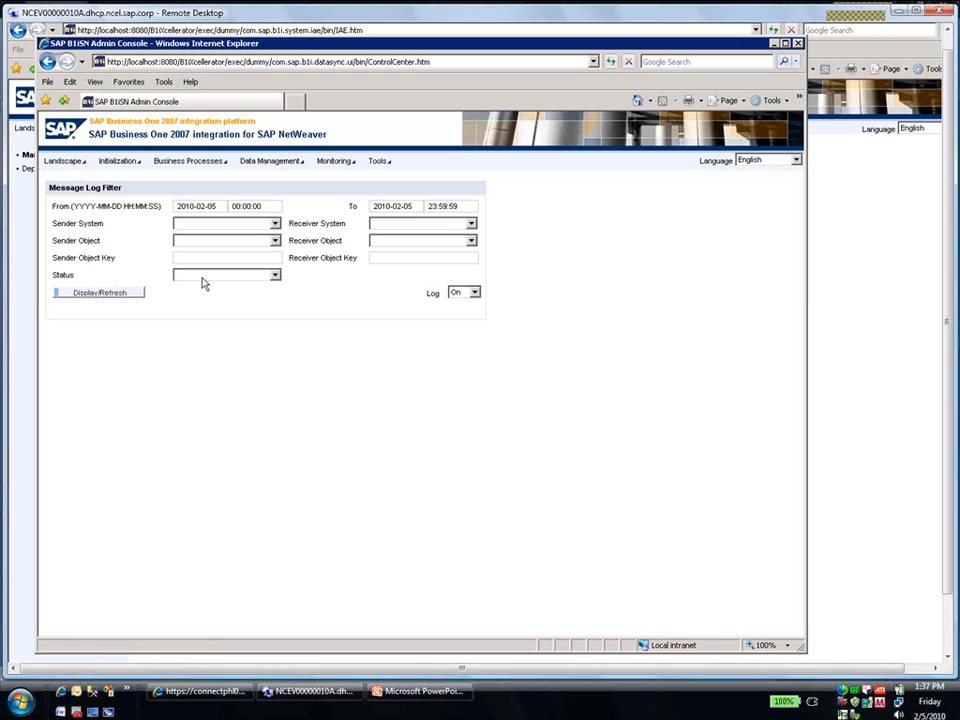
click(93, 294)
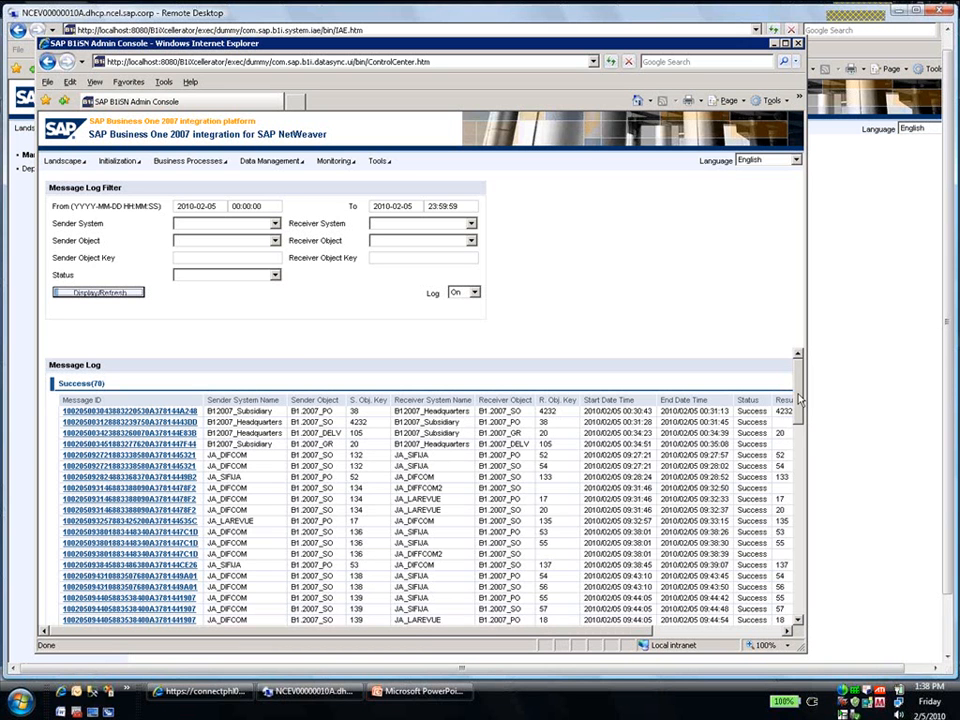
Look through the message log's success, failure, processing and filtered sections, including the result messages.
drag(799, 399, 799, 367)
drag(800, 428, 805, 600)
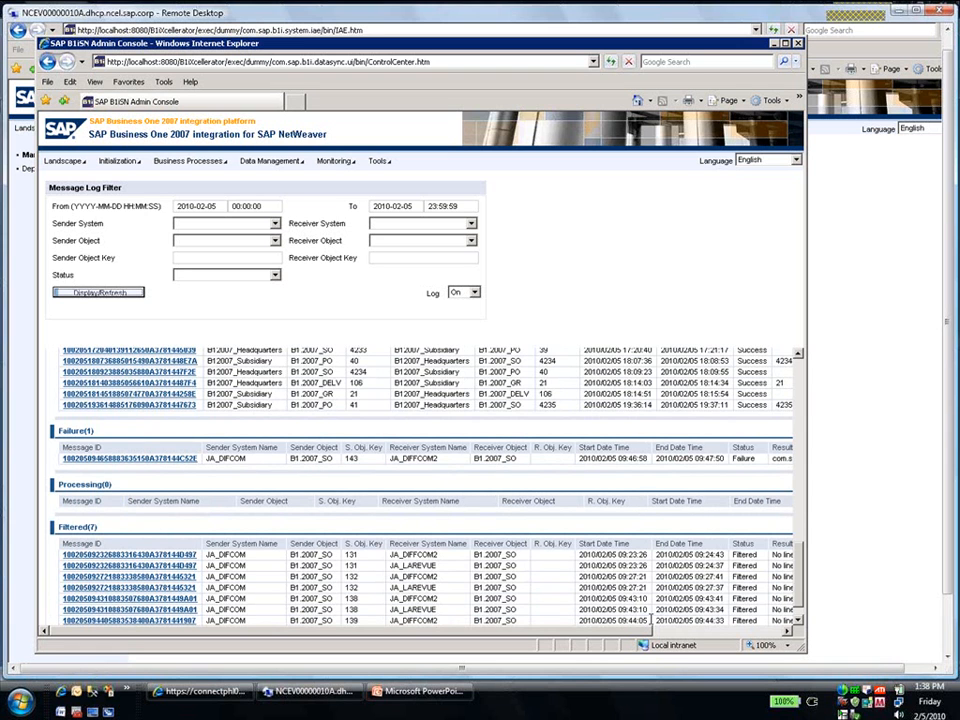
drag(643, 631, 738, 630)
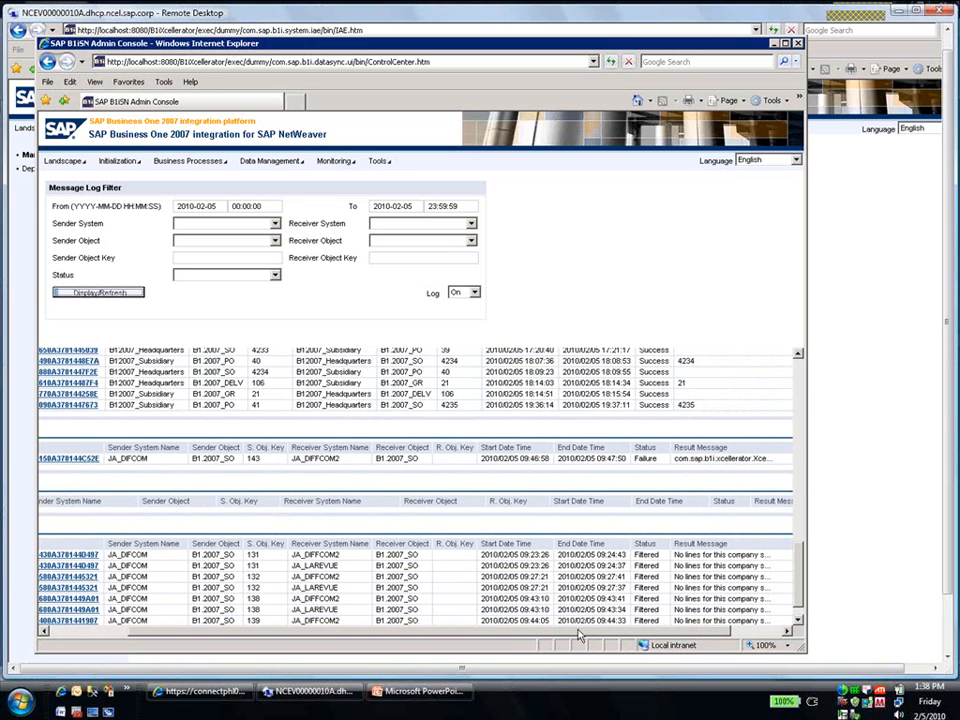
drag(579, 634, 507, 636)
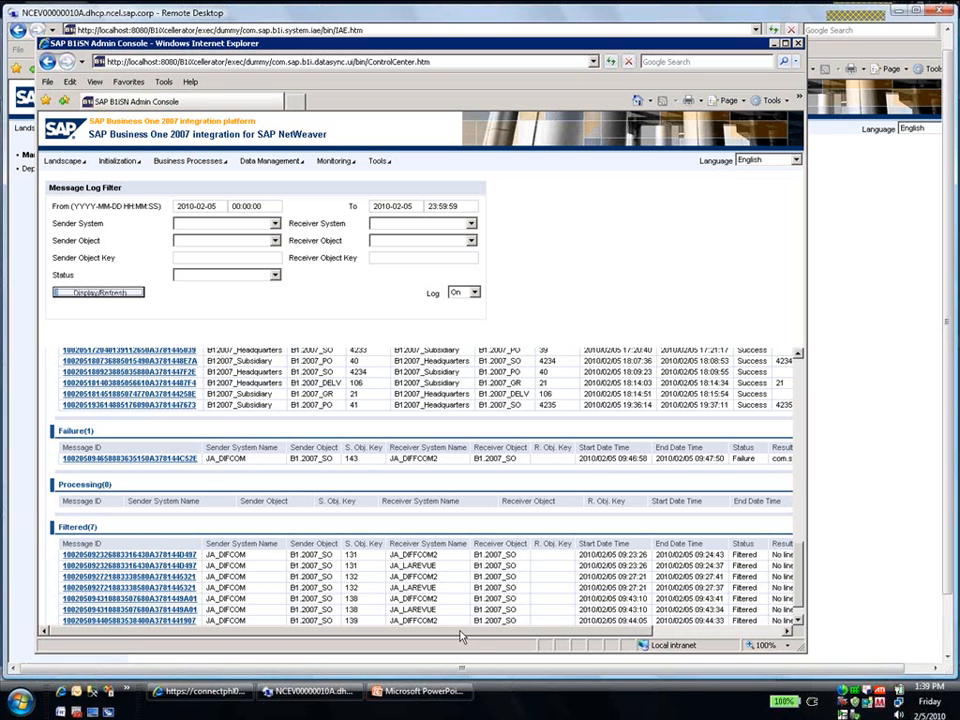
drag(465, 632, 590, 632)
scroll(800, 530, up, 6)
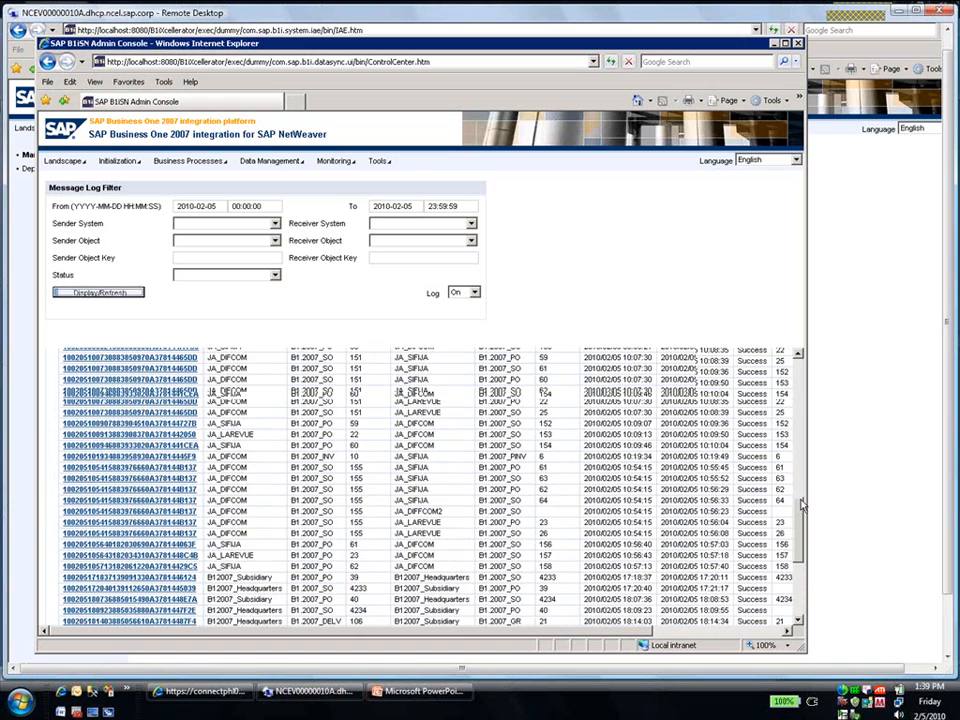
scroll(800, 525, down, 6)
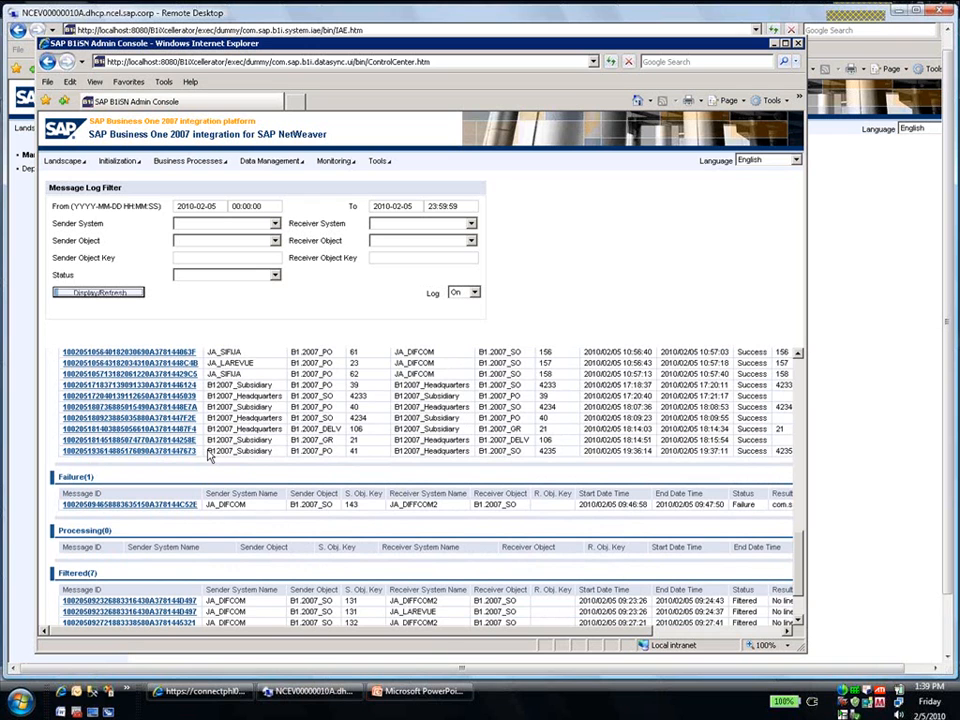
Highlight in turn the sender system, sender object key, receiver system and receiver object of the latest successful message.
drag(208, 452, 272, 452)
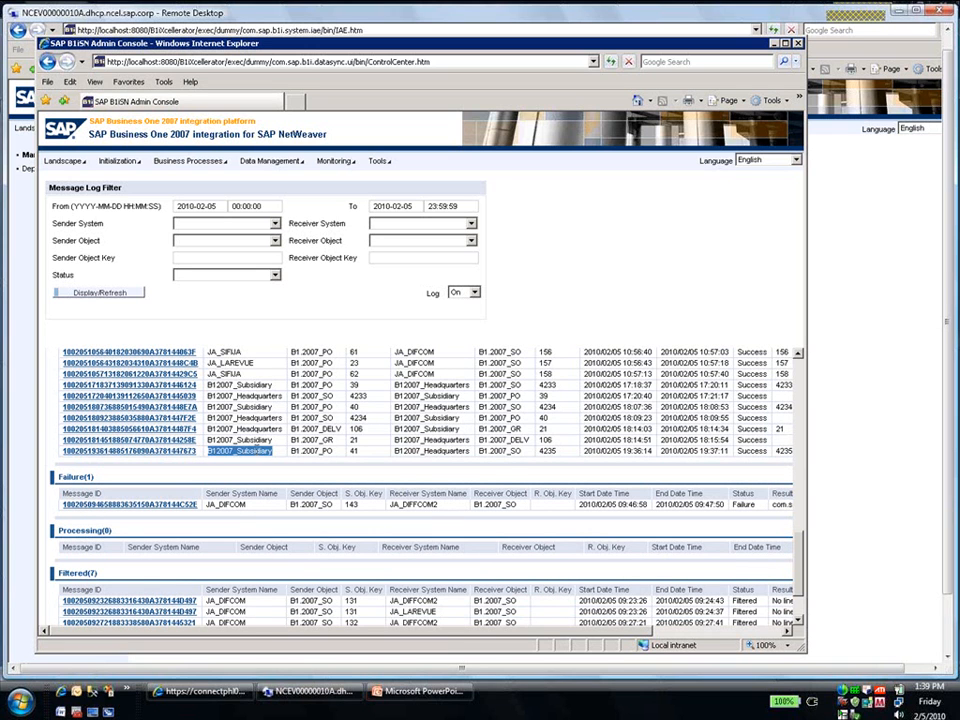
double_click(352, 452)
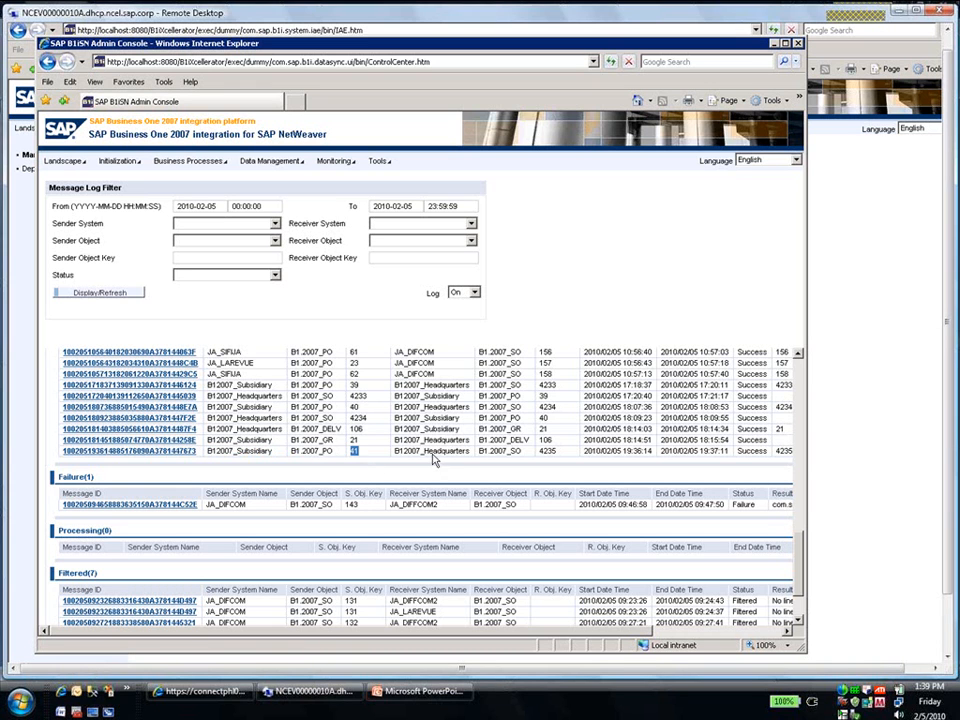
double_click(420, 451)
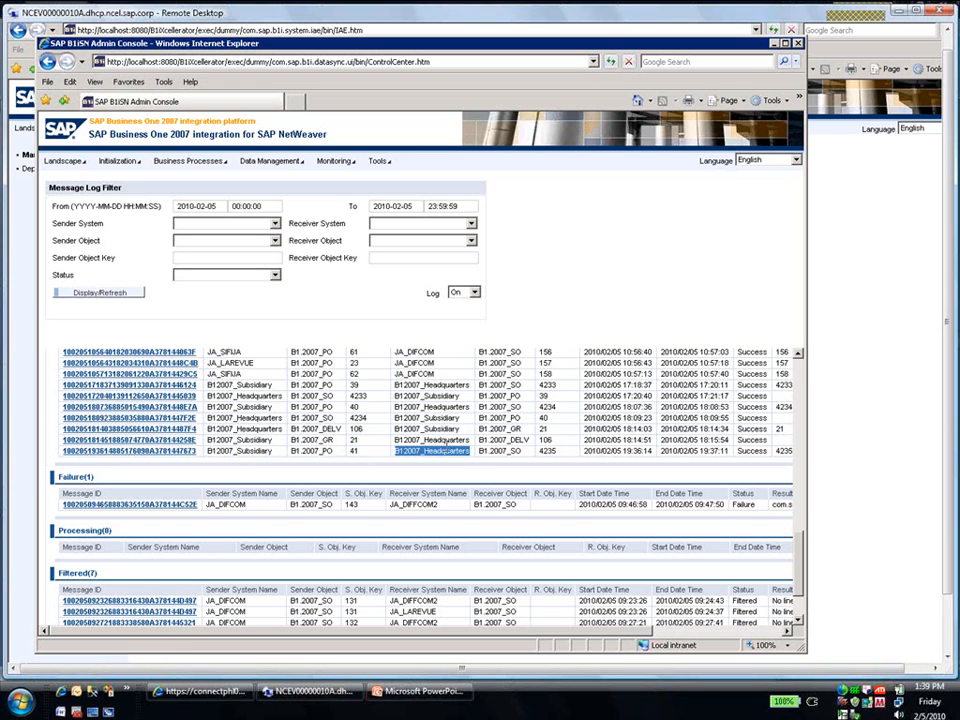
double_click(502, 452)
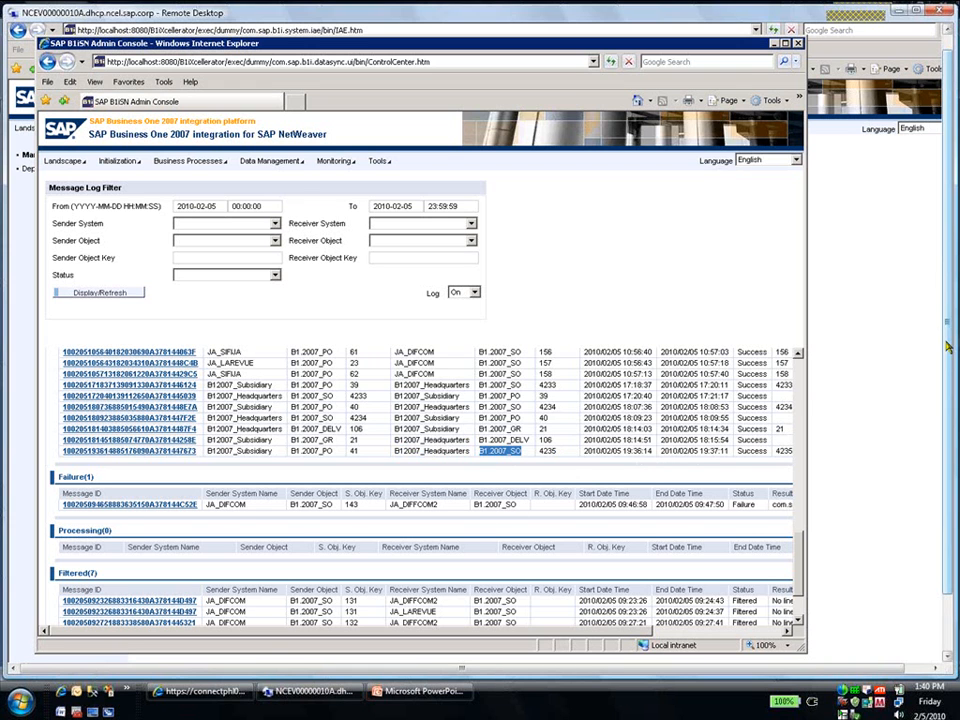
Switch to the SAP Business One headquarters company and display its most recent sales order, checking the customer reference and remarks.
drag(945, 262, 946, 425)
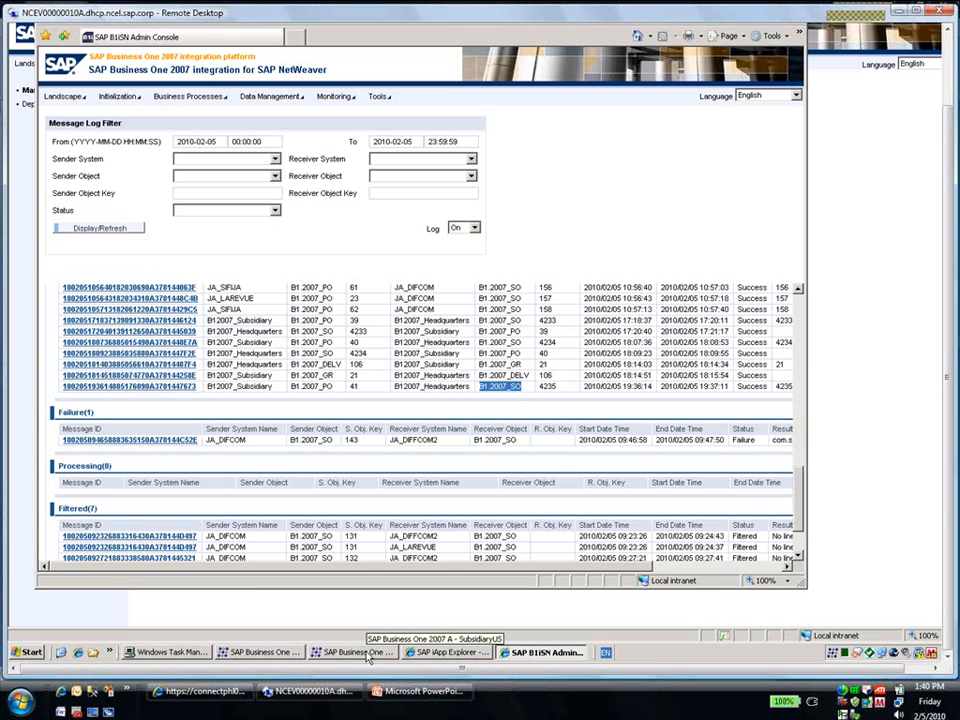
click(262, 652)
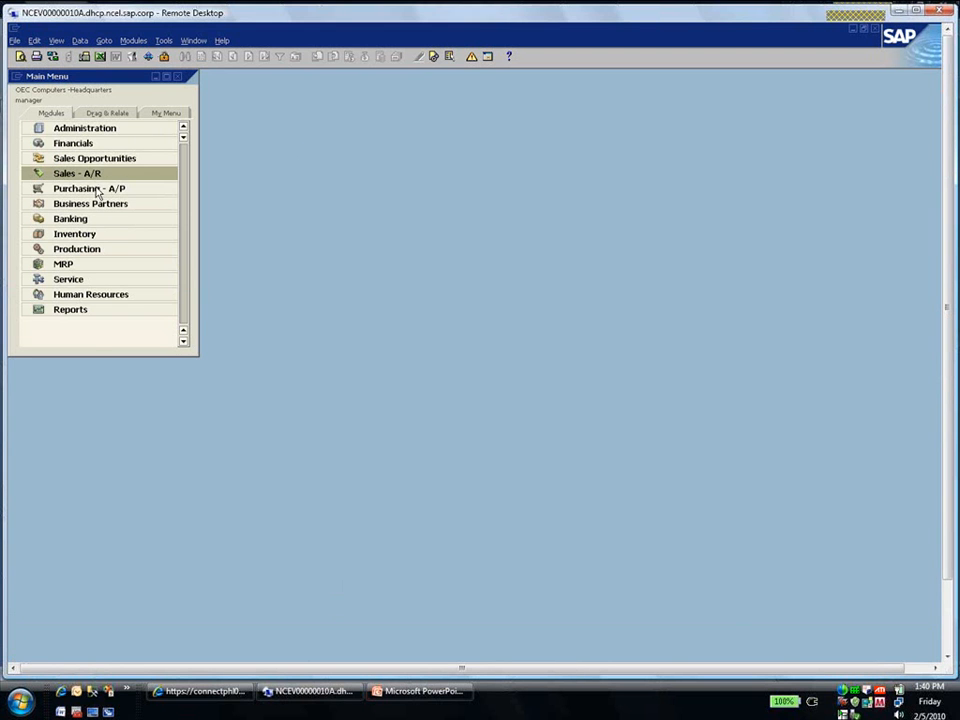
click(95, 176)
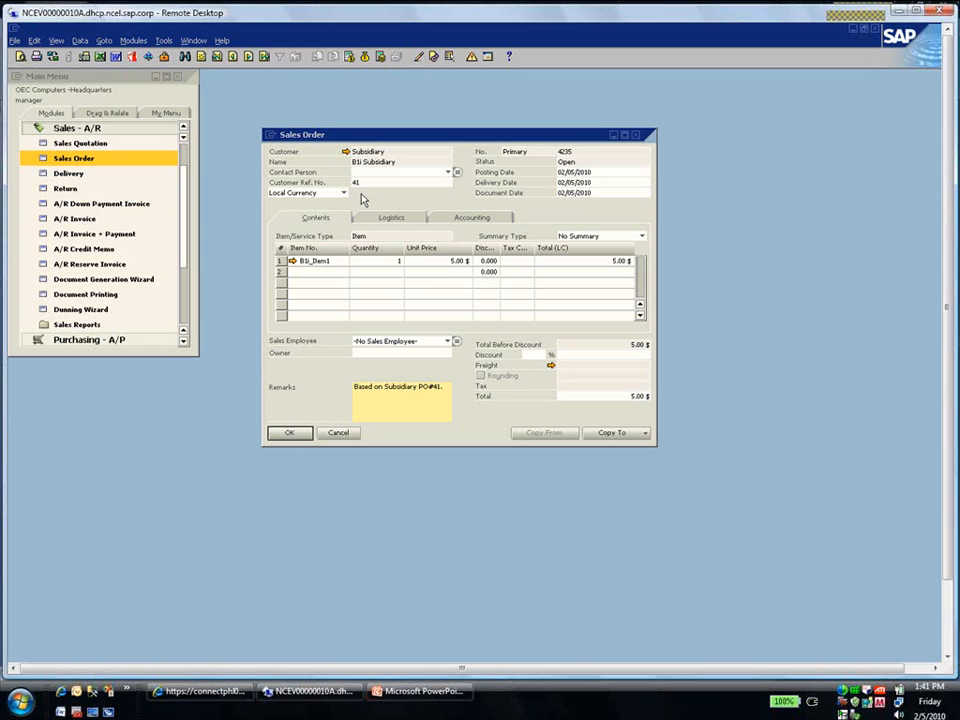
click(383, 397)
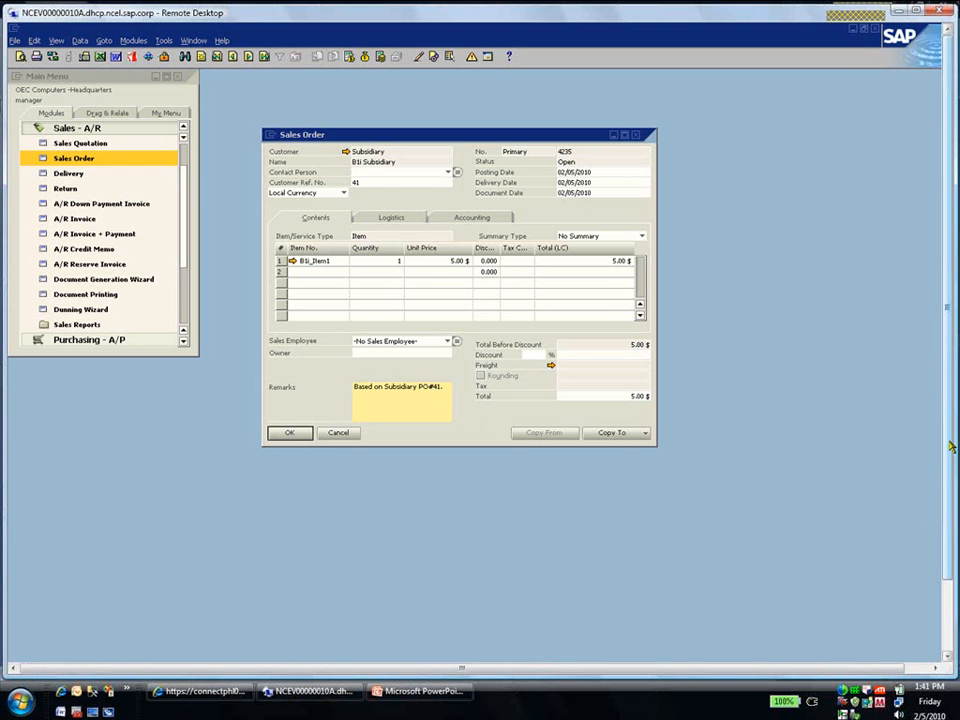
Return to the integration message log, refresh it, and examine the newest successful messages.
drag(953, 446, 953, 545)
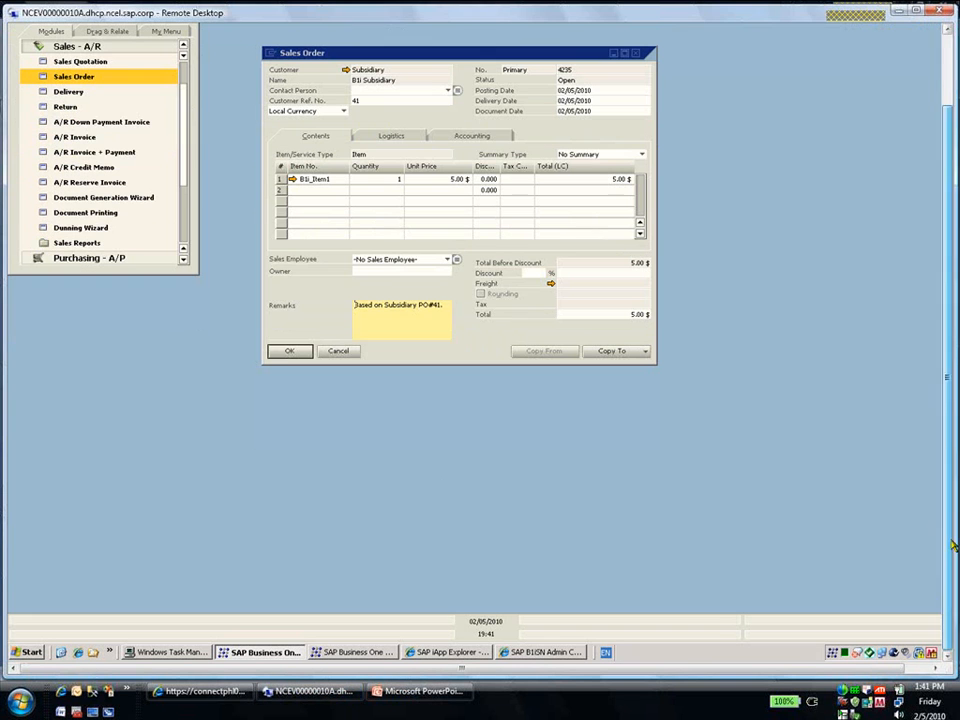
click(545, 652)
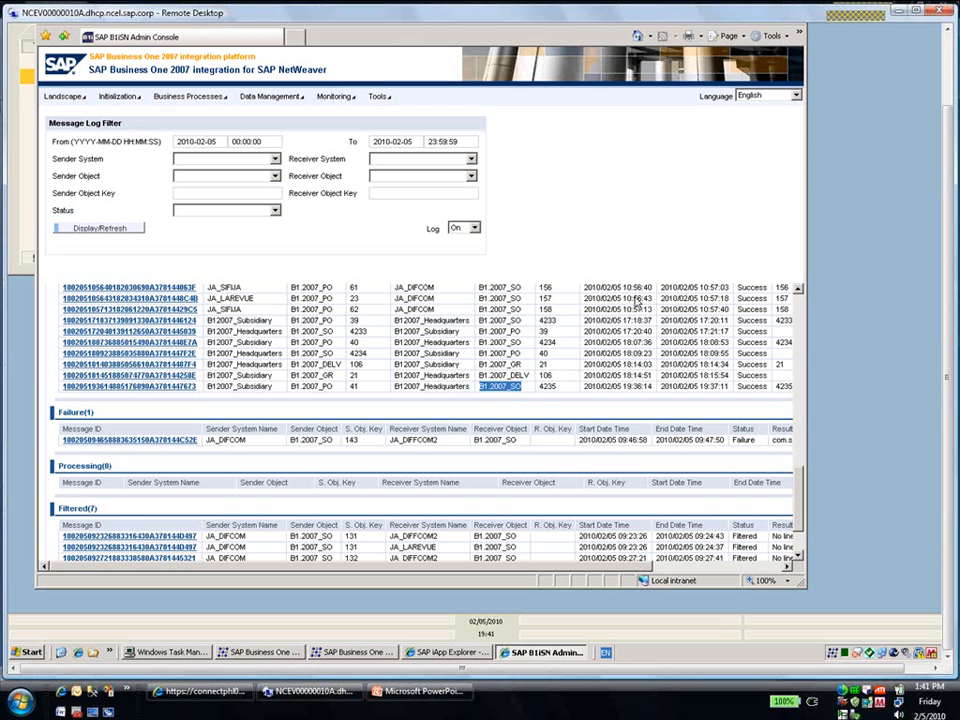
drag(801, 490, 801, 293)
click(94, 227)
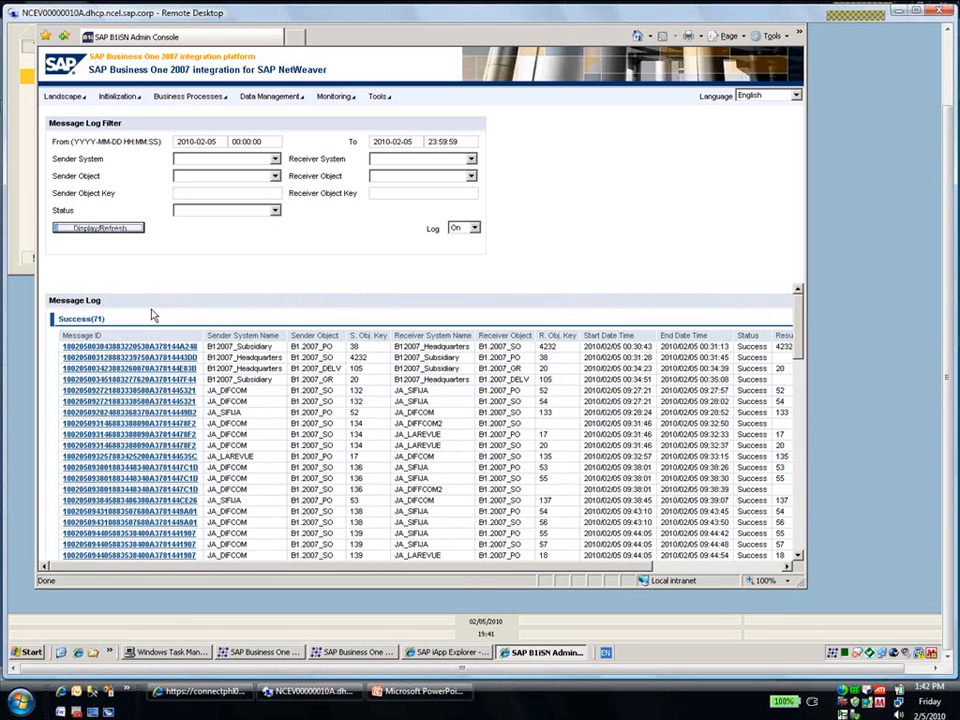
drag(799, 343, 785, 509)
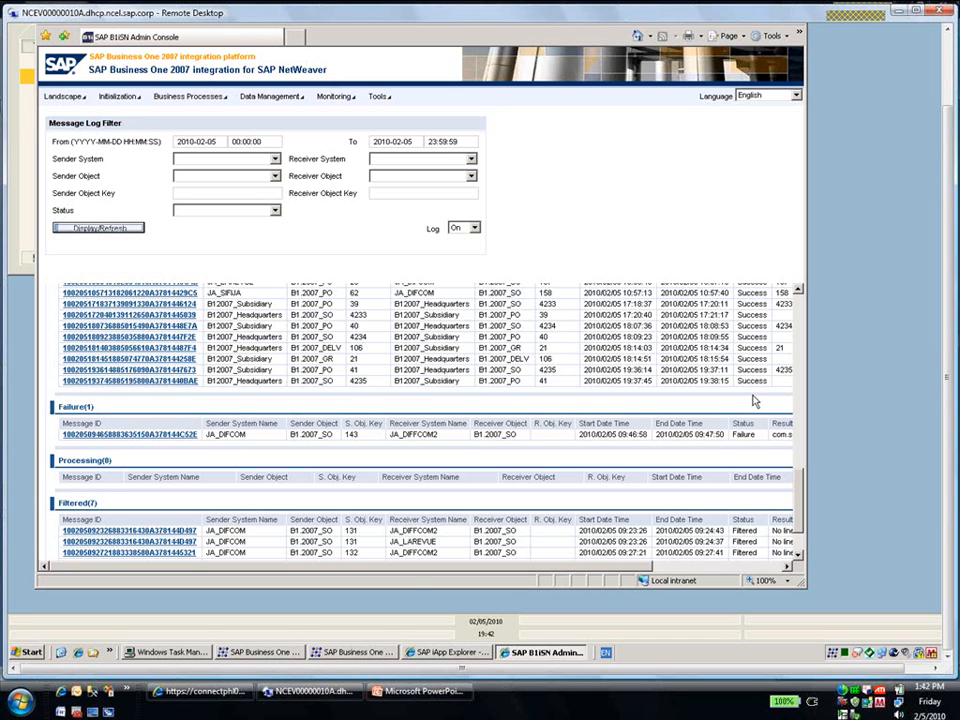
Switch to the SAP Business One subsidiary company and display the latest purchase order to check its vendor reference.
click(326, 653)
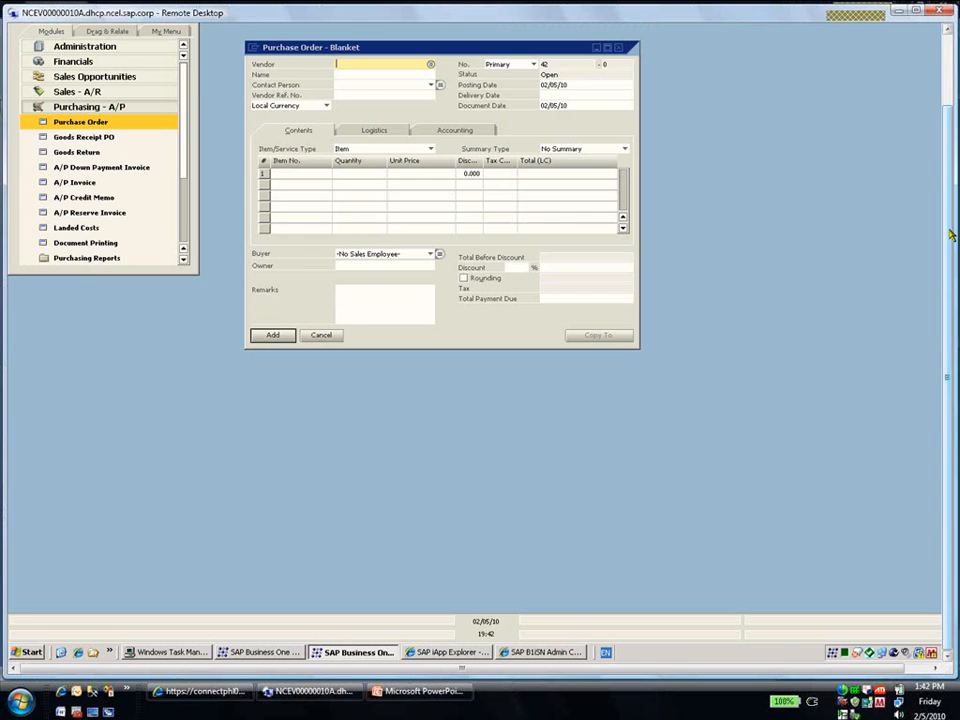
drag(950, 235, 948, 158)
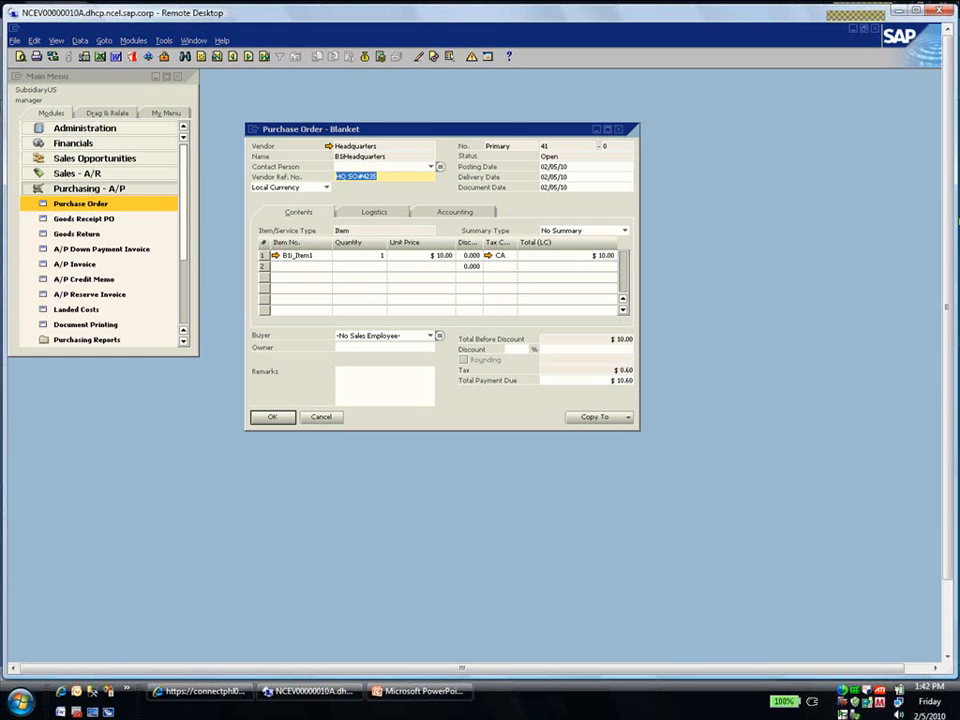
In the headquarters company, copy the subsidiary's open sales order to a delivery, then add the delivery and confirm it.
drag(946, 235, 953, 322)
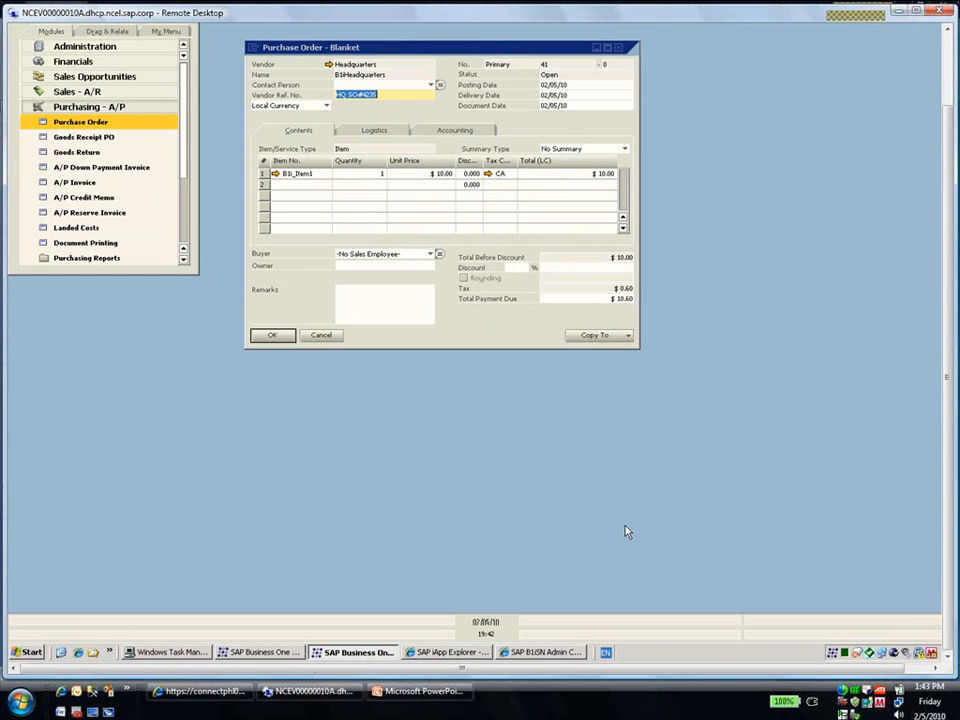
click(264, 652)
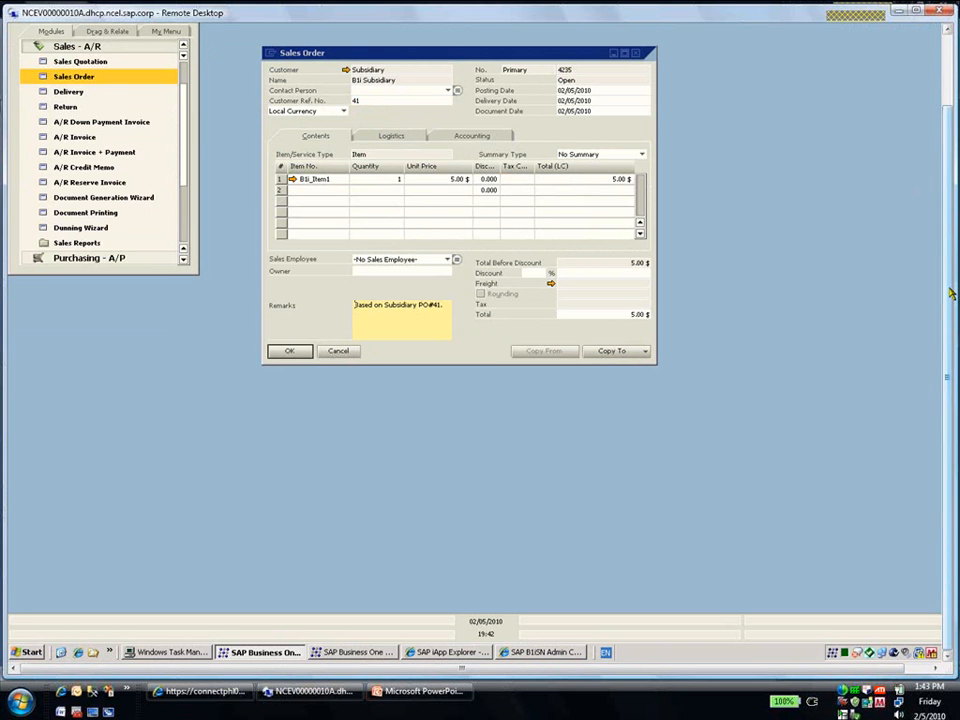
drag(950, 292, 949, 178)
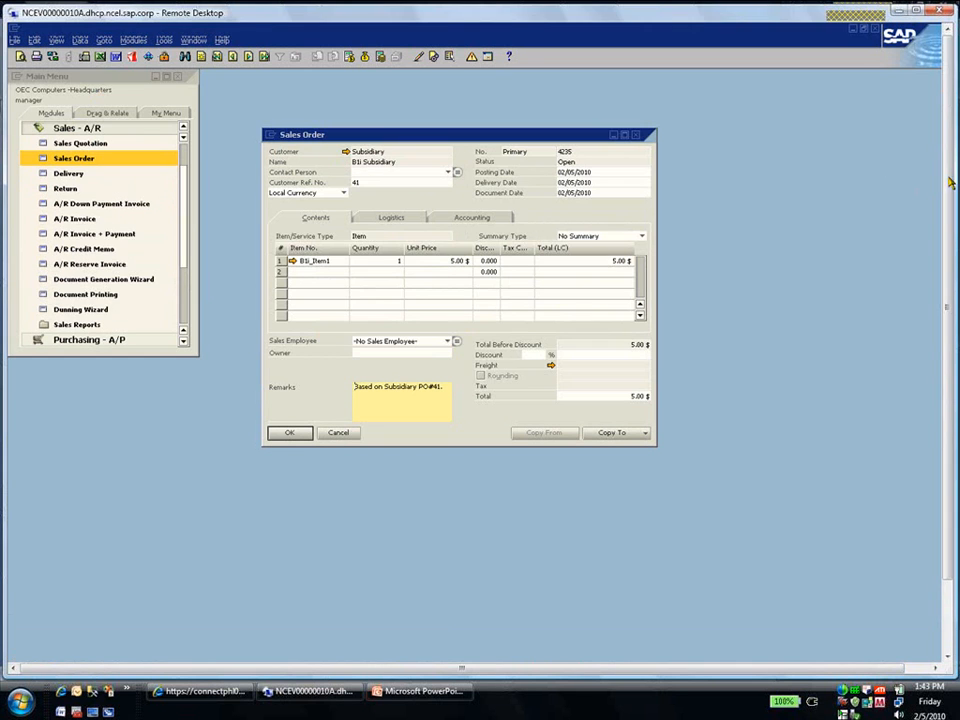
click(295, 435)
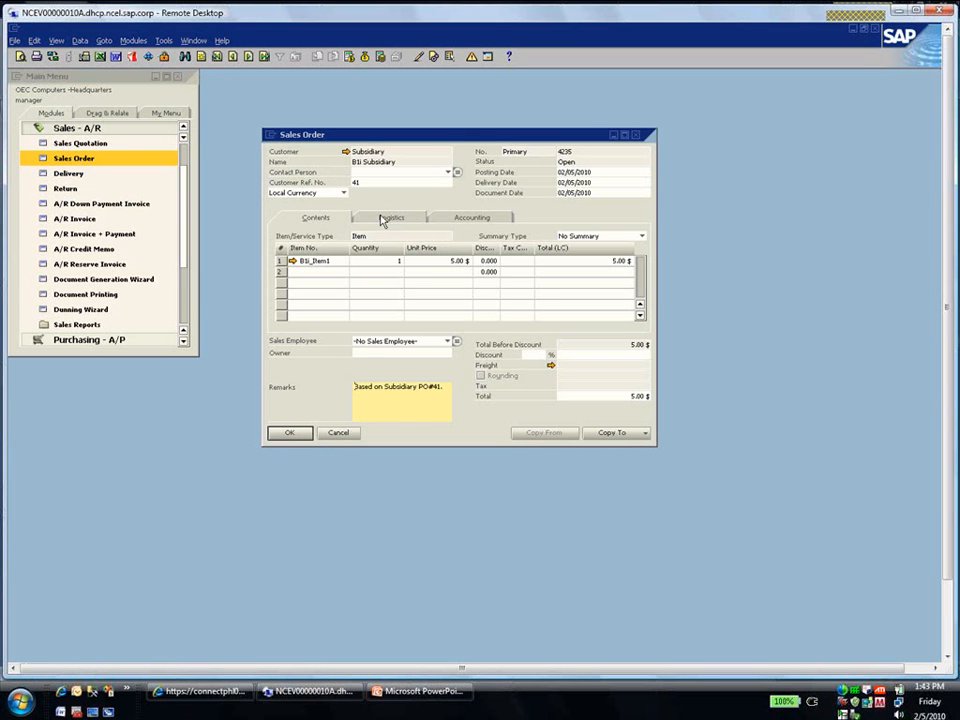
click(634, 436)
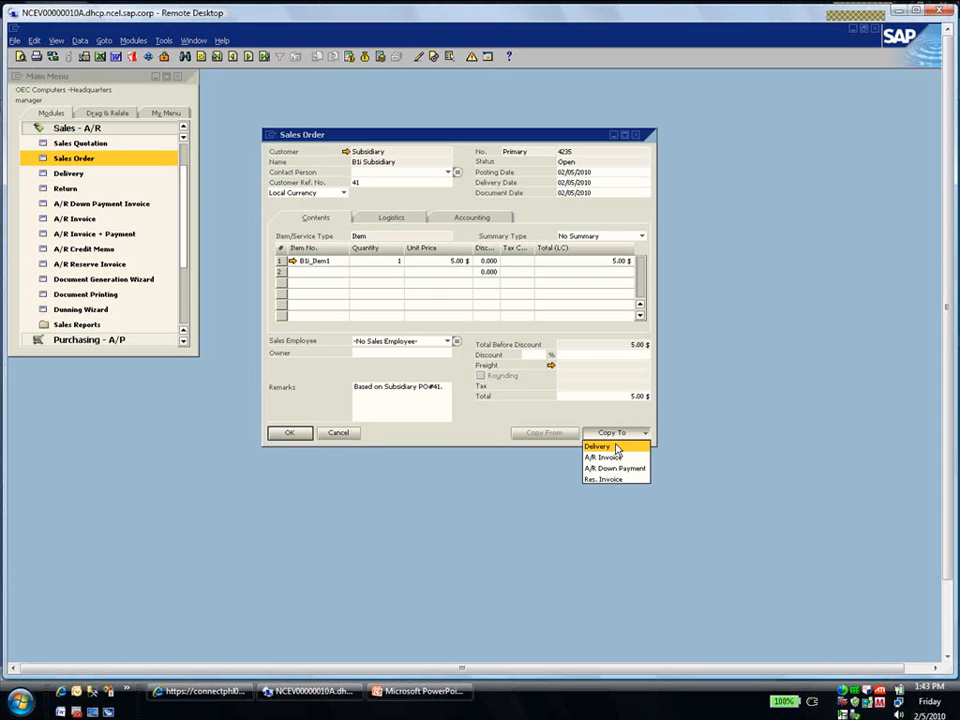
click(616, 447)
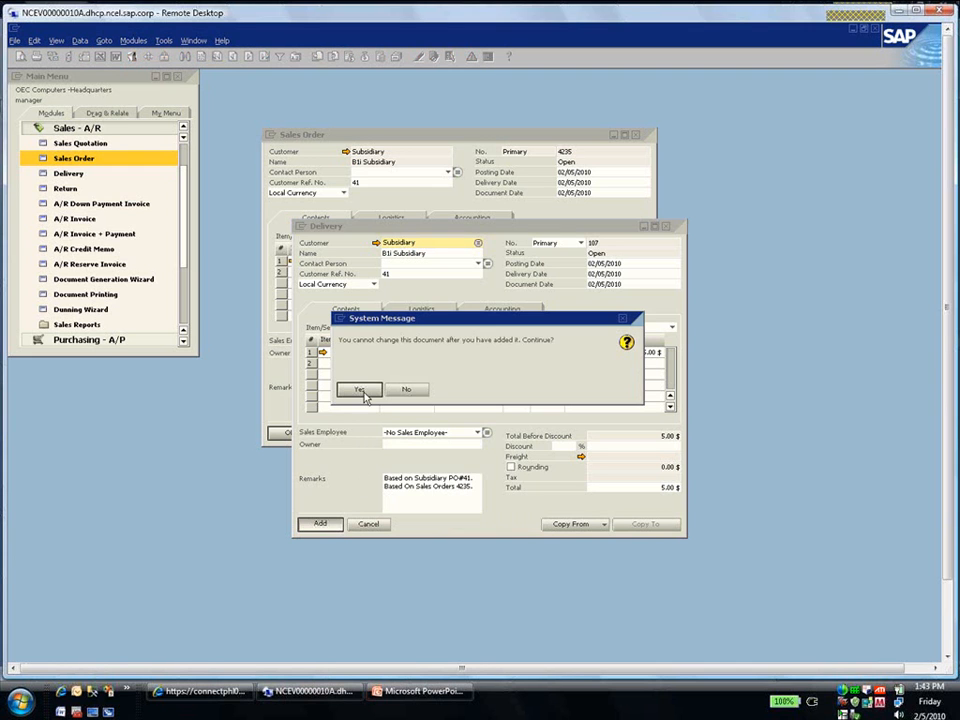
key(Return)
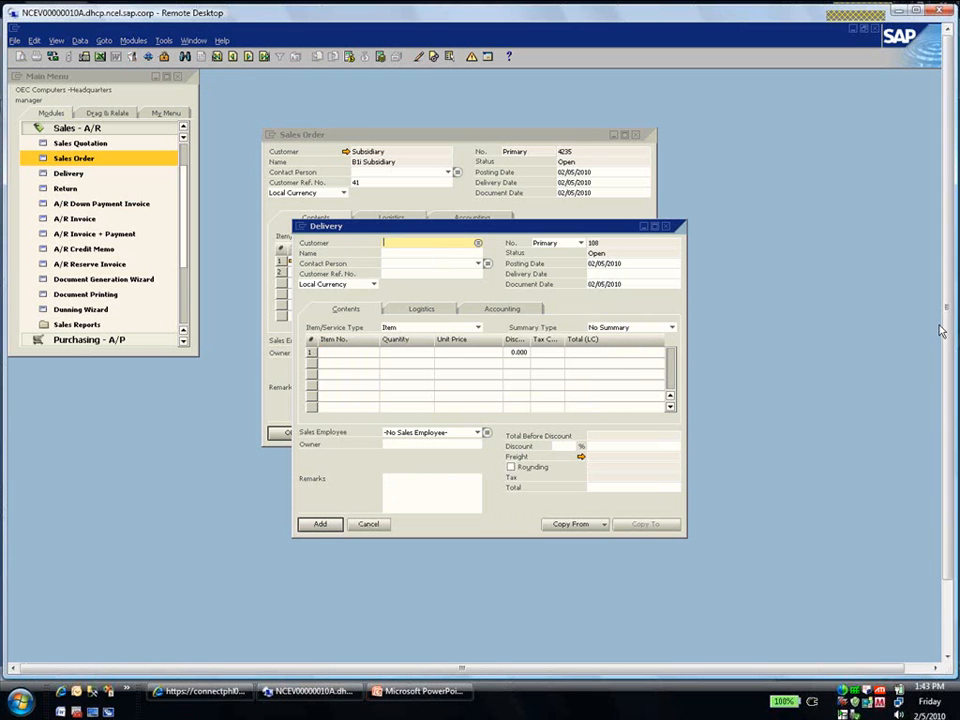
Switch to the integration message log and refresh it repeatedly to check for the new delivery's message among the successful entries.
drag(940, 325, 940, 405)
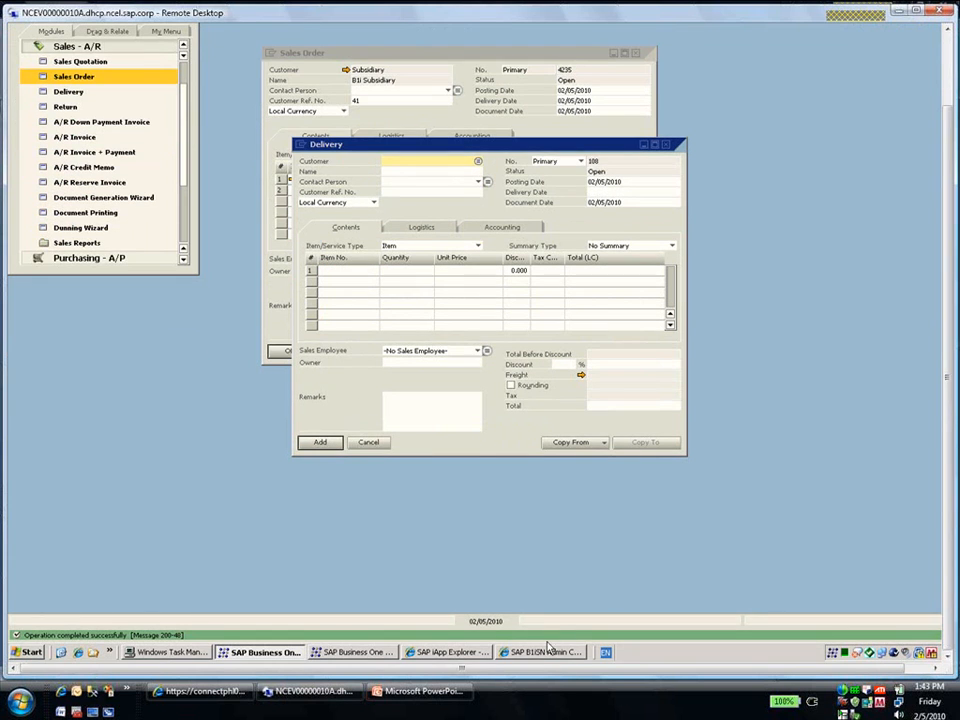
click(542, 654)
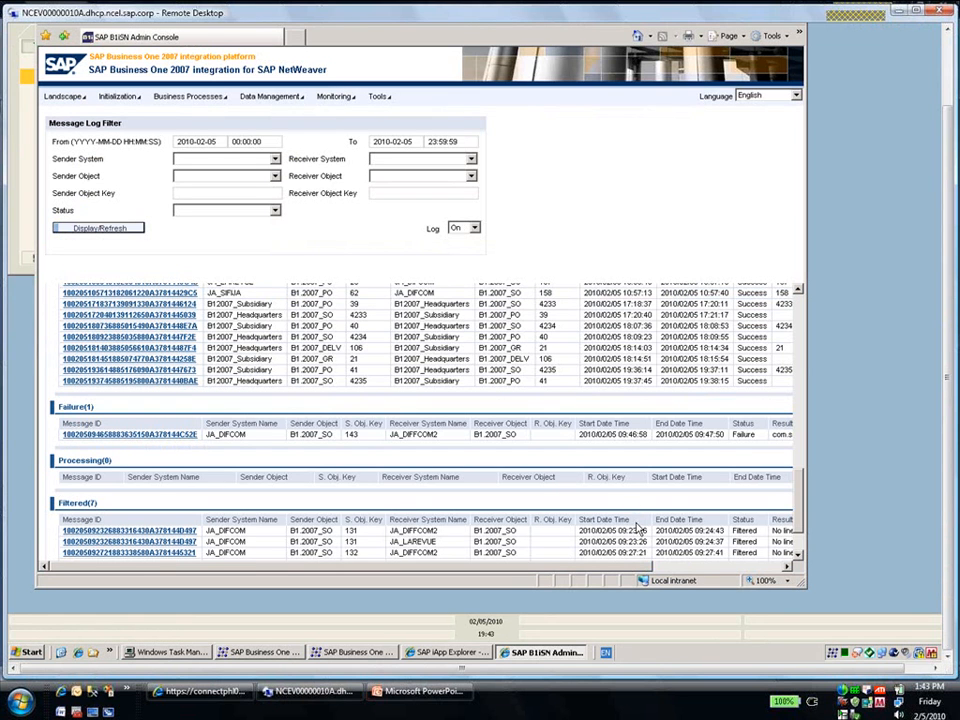
click(118, 230)
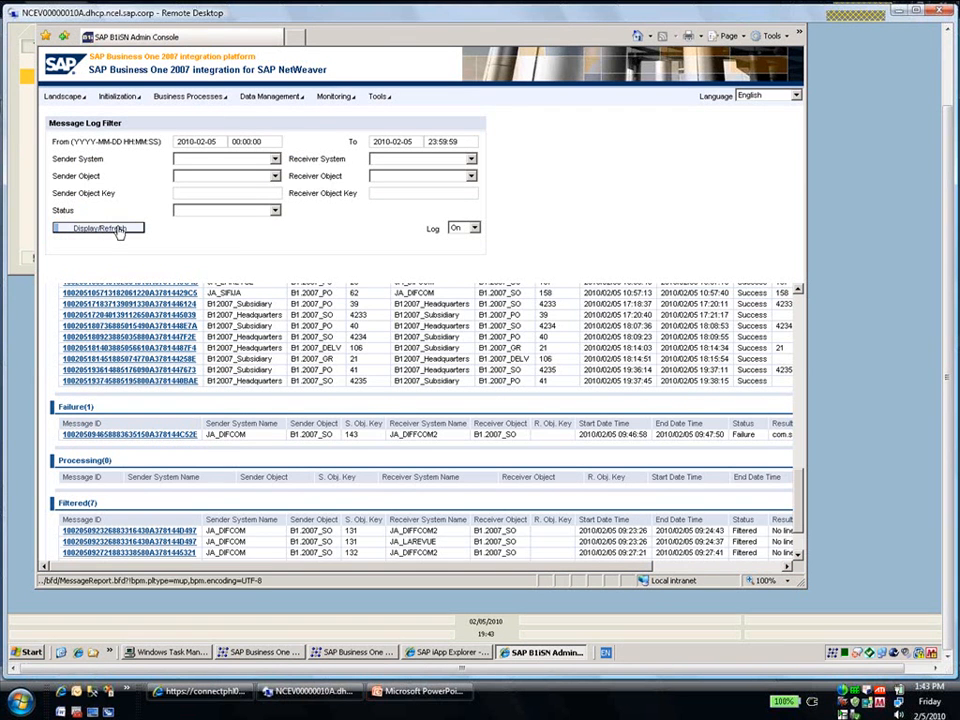
scroll(792, 300, up, 10)
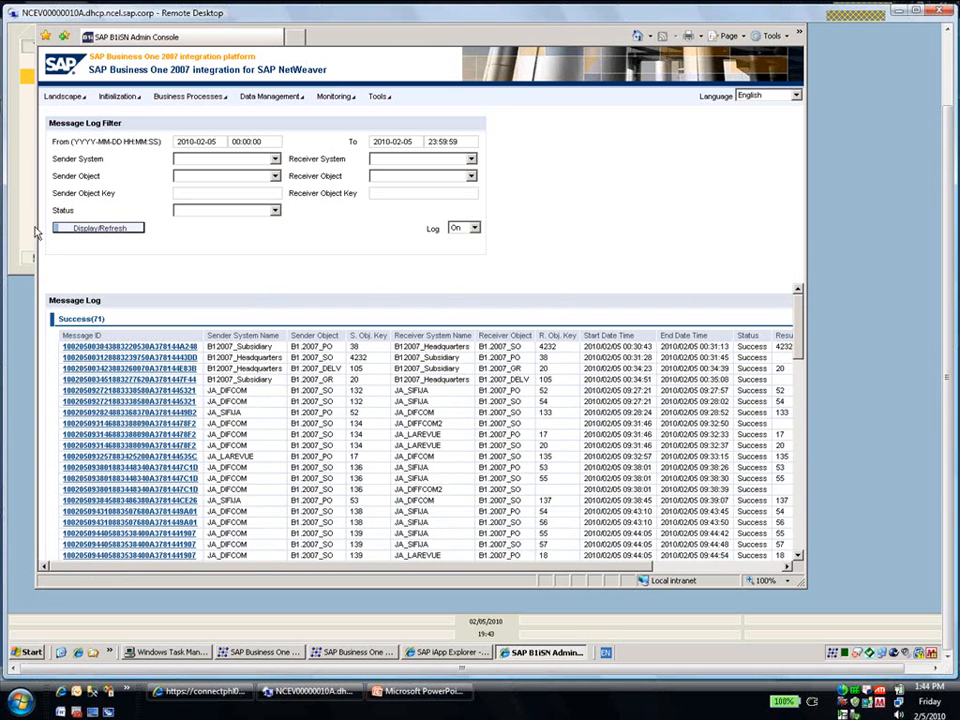
click(86, 228)
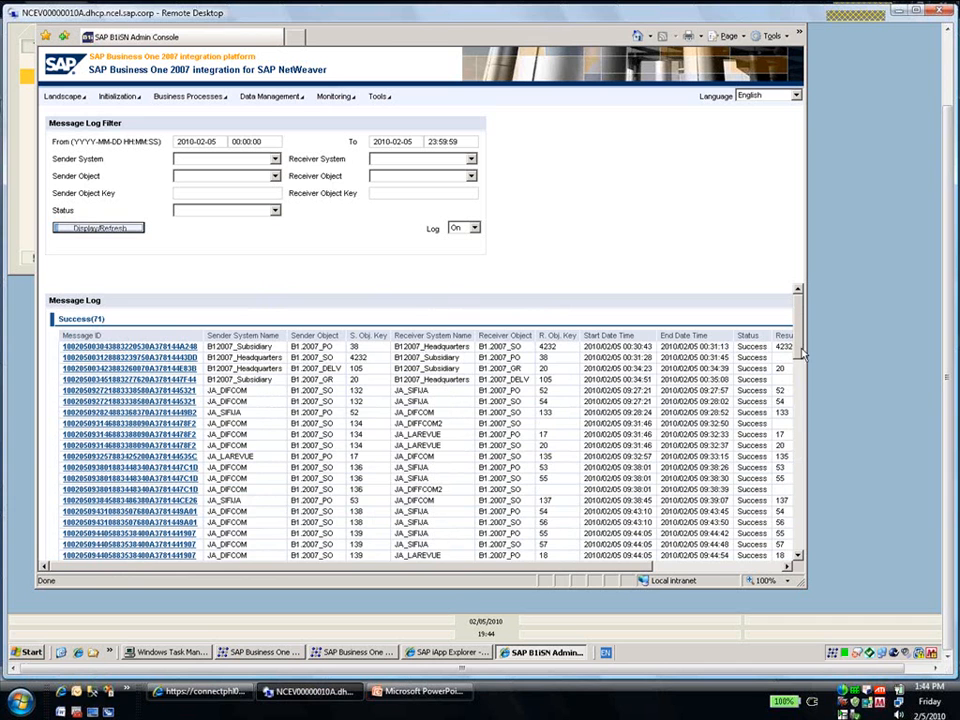
drag(800, 342, 804, 517)
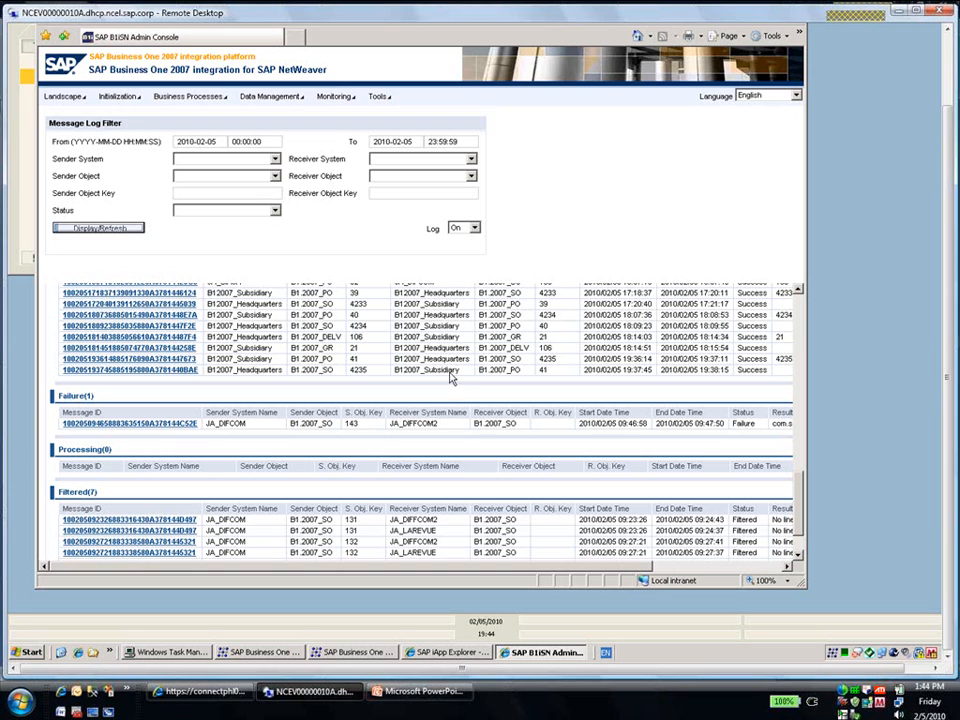
click(112, 229)
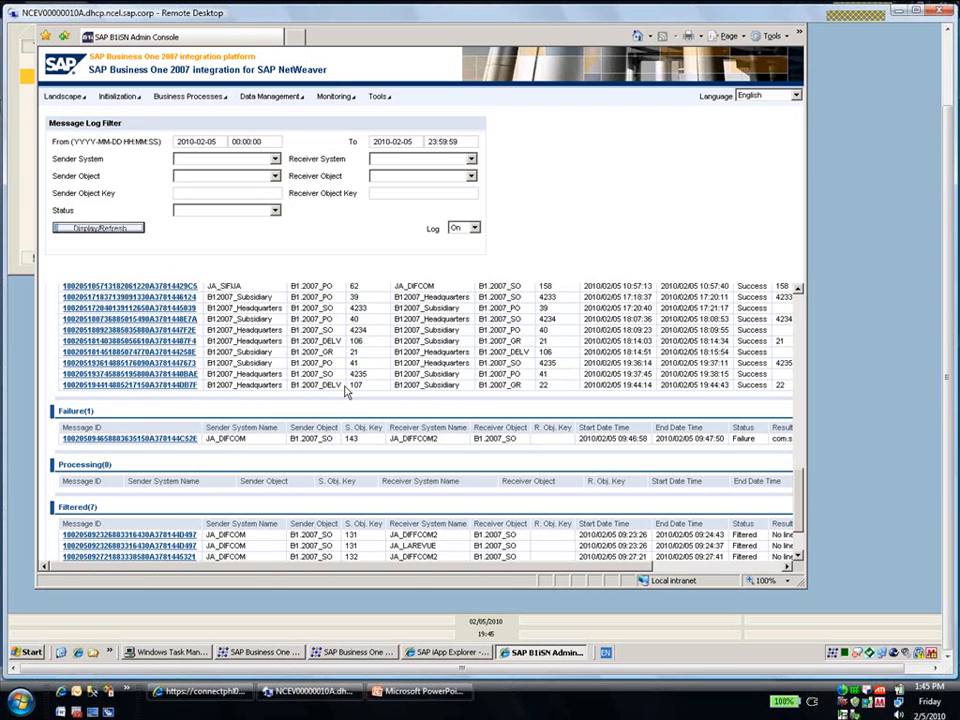
Highlight in turn the sender object, sender key, receiver system, receiver object and receiver key of the latest successful message.
drag(345, 390, 289, 383)
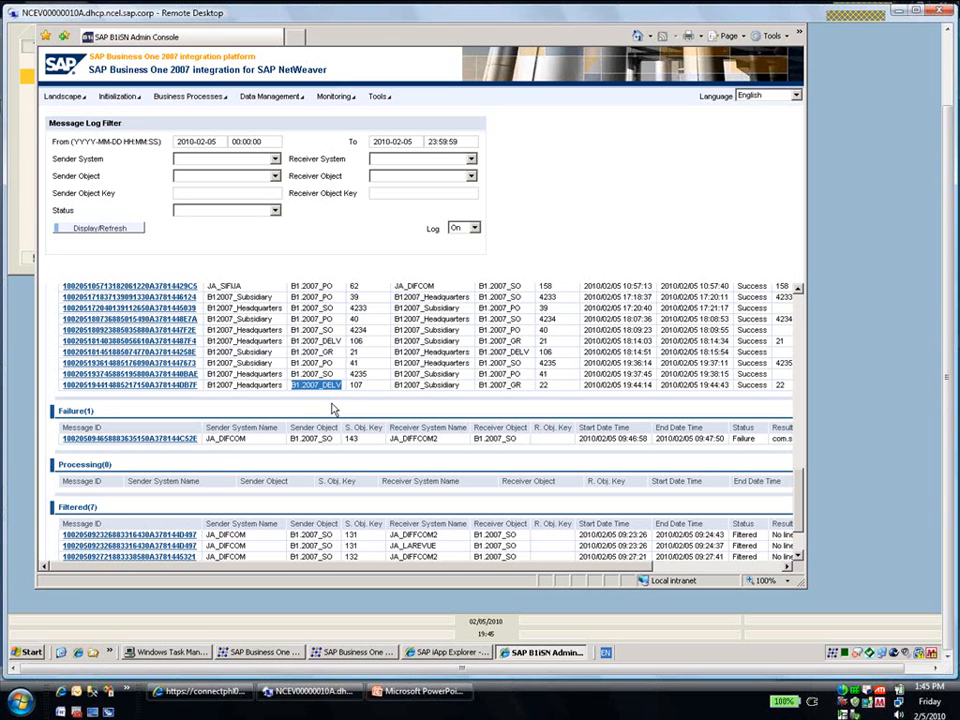
drag(347, 382, 374, 382)
double_click(429, 387)
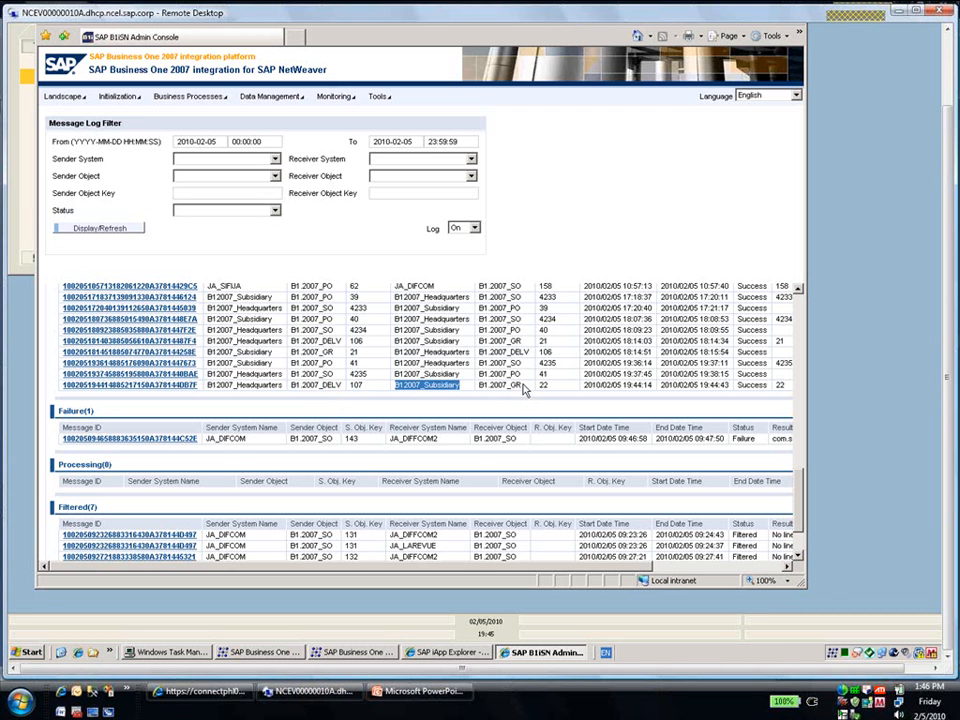
double_click(499, 386)
double_click(543, 386)
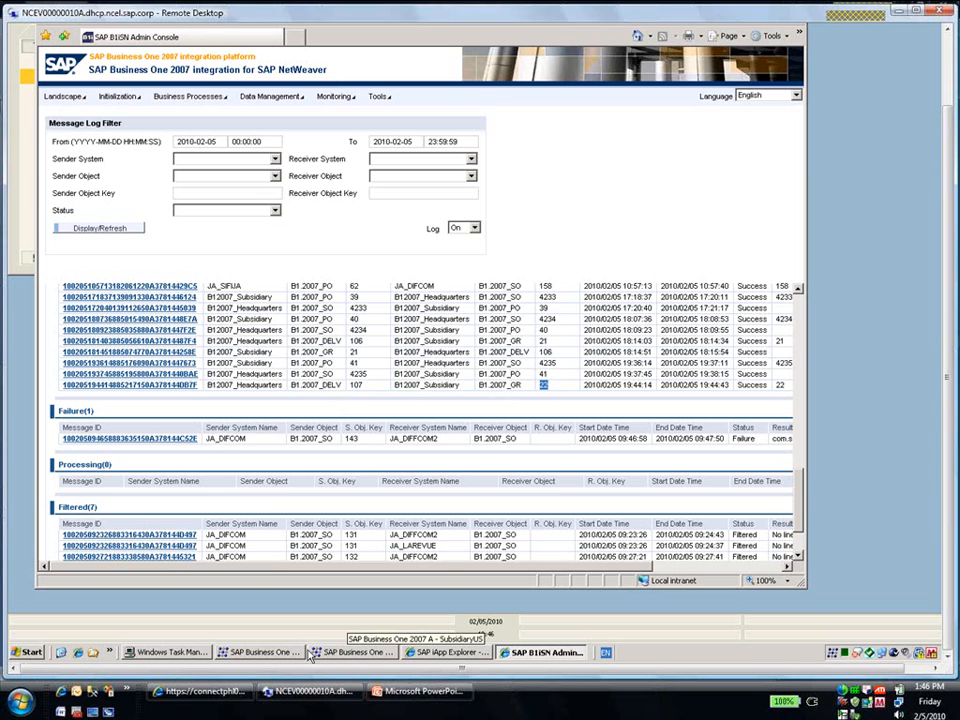
In the subsidiary company, reopen the latest purchase order to check its status, and display the latest goods receipt PO.
click(352, 652)
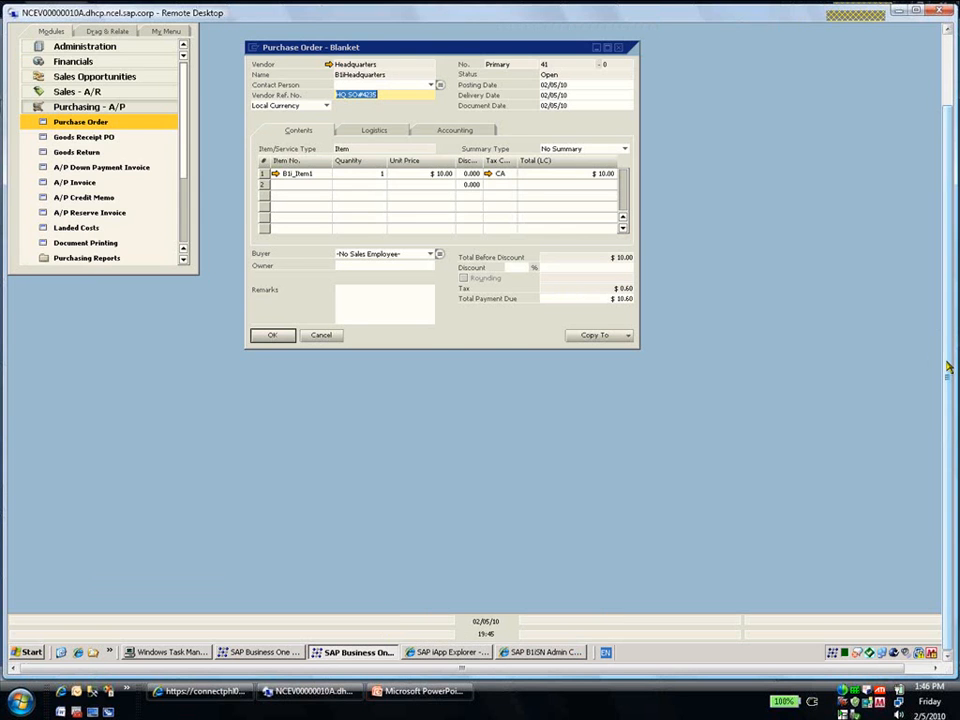
drag(946, 368, 946, 292)
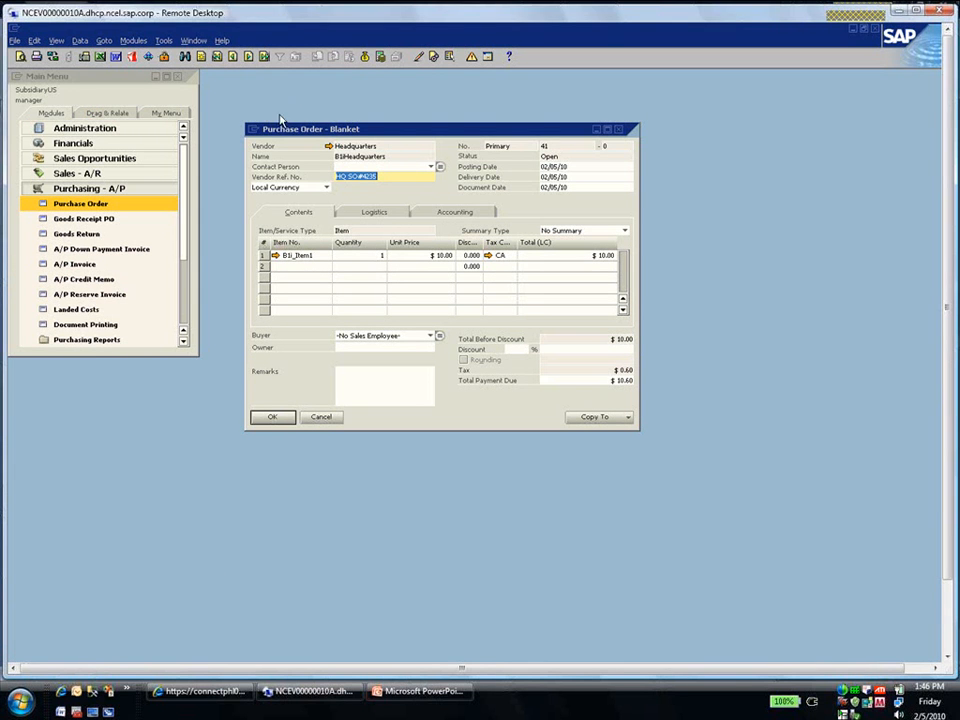
click(621, 131)
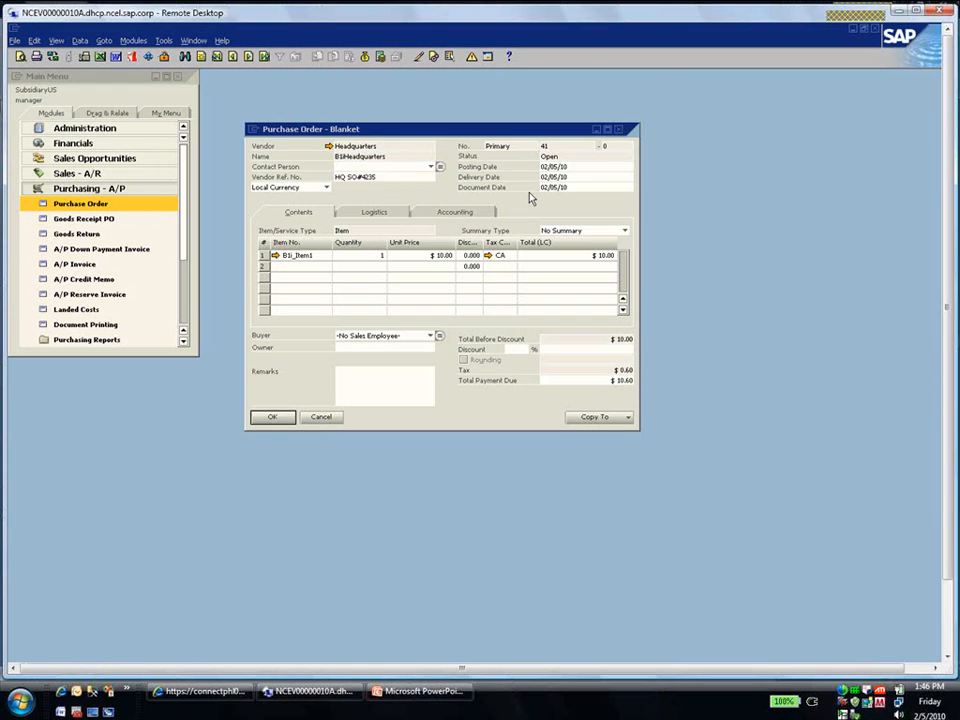
click(161, 206)
click(264, 58)
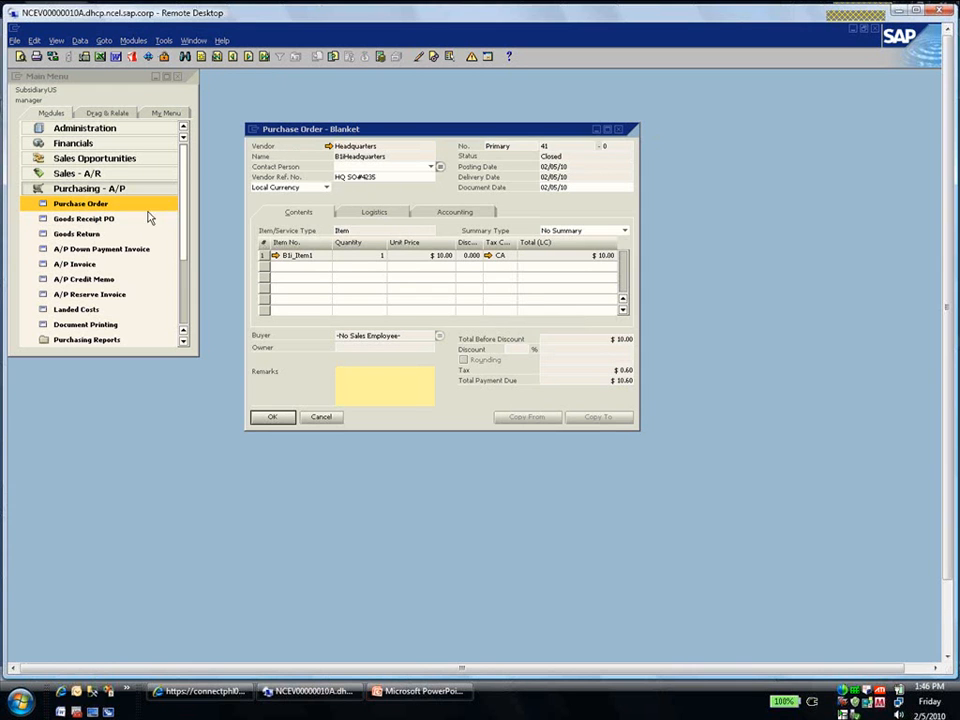
click(104, 220)
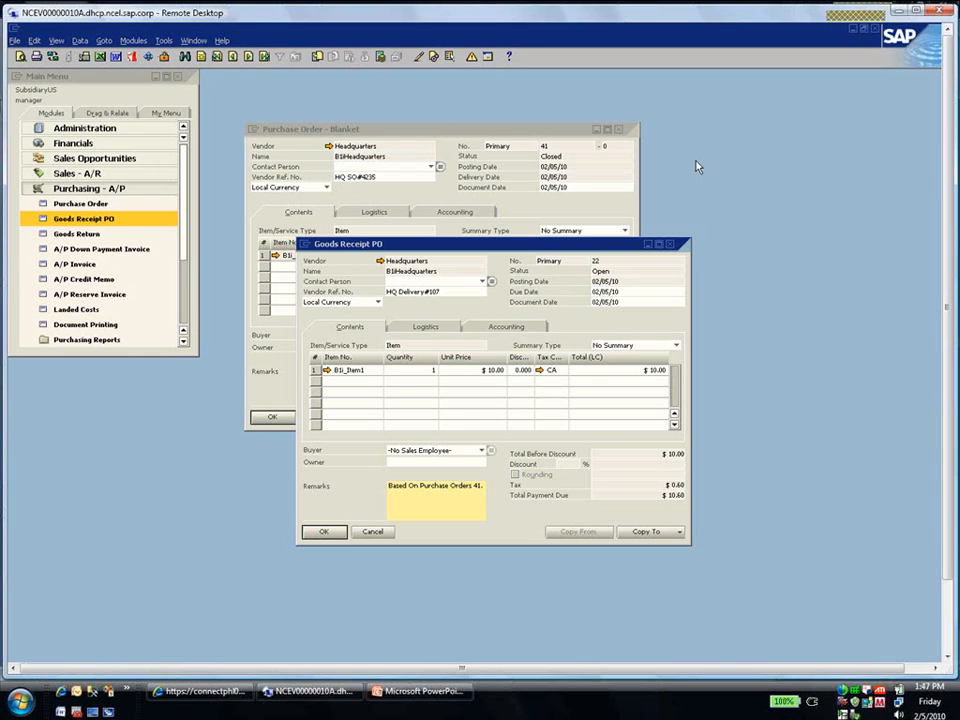
click(898, 13)
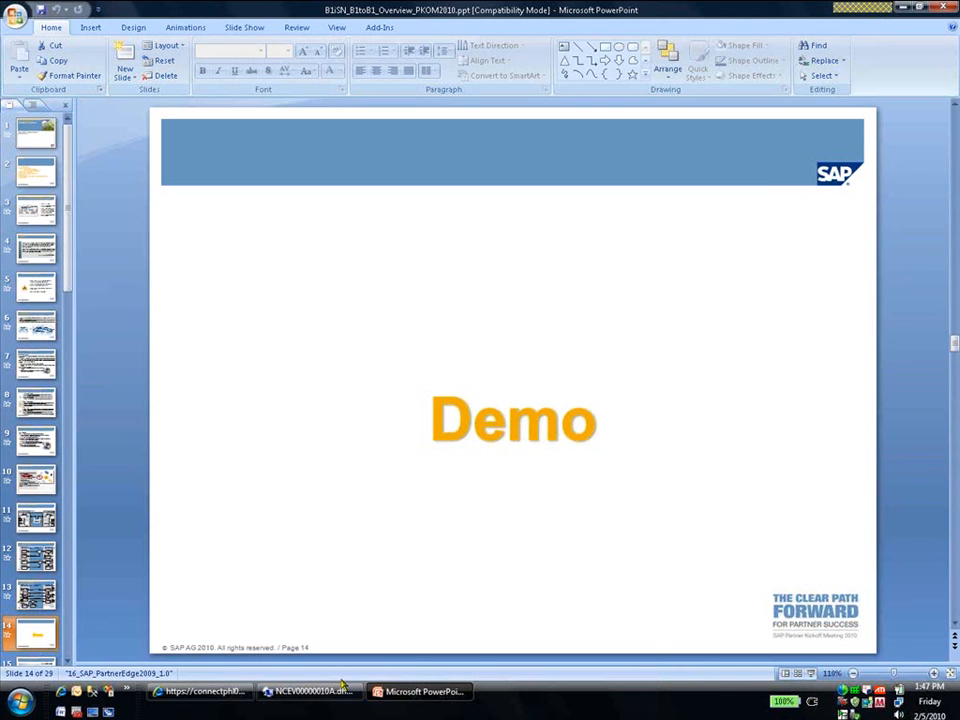
click(326, 689)
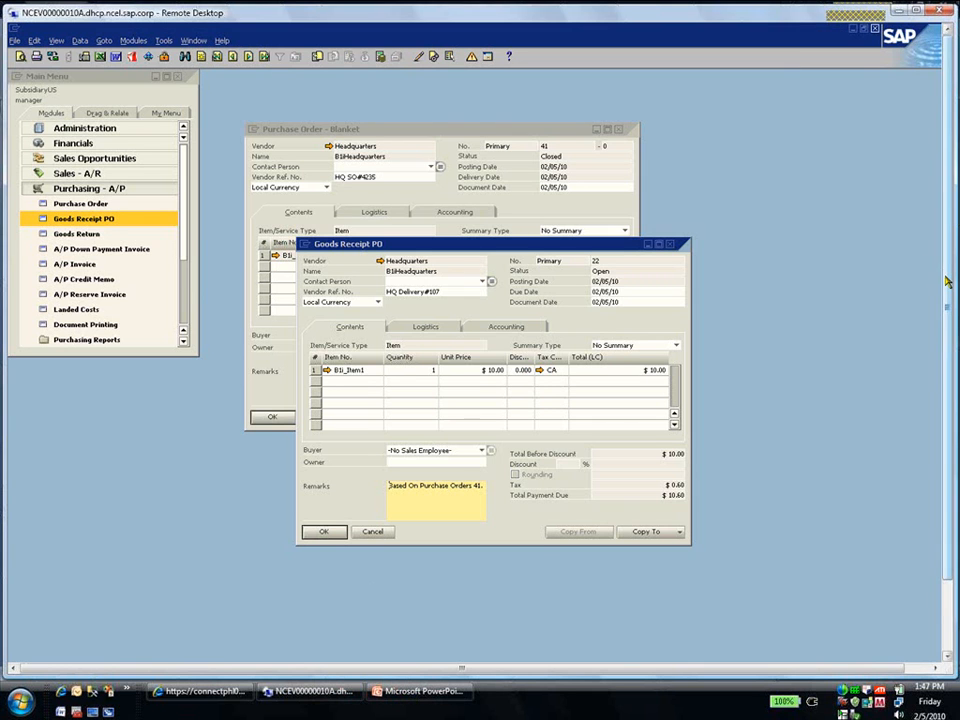
drag(946, 281, 948, 387)
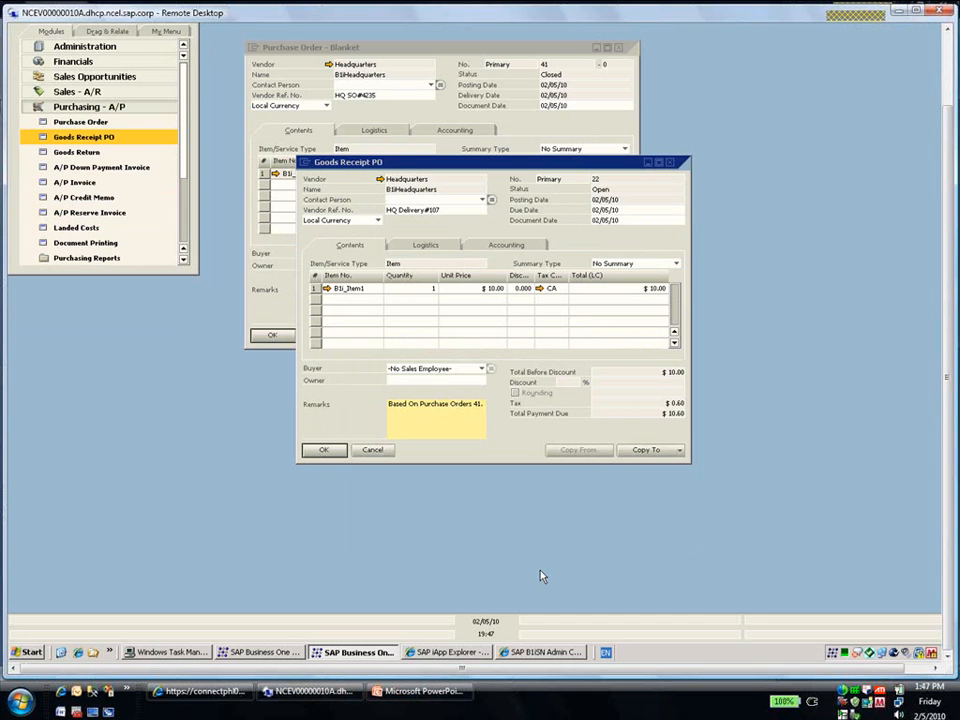
Switch to the Integration Application Explorer's landscape and view the system types available for creating a new system.
click(476, 657)
click(514, 651)
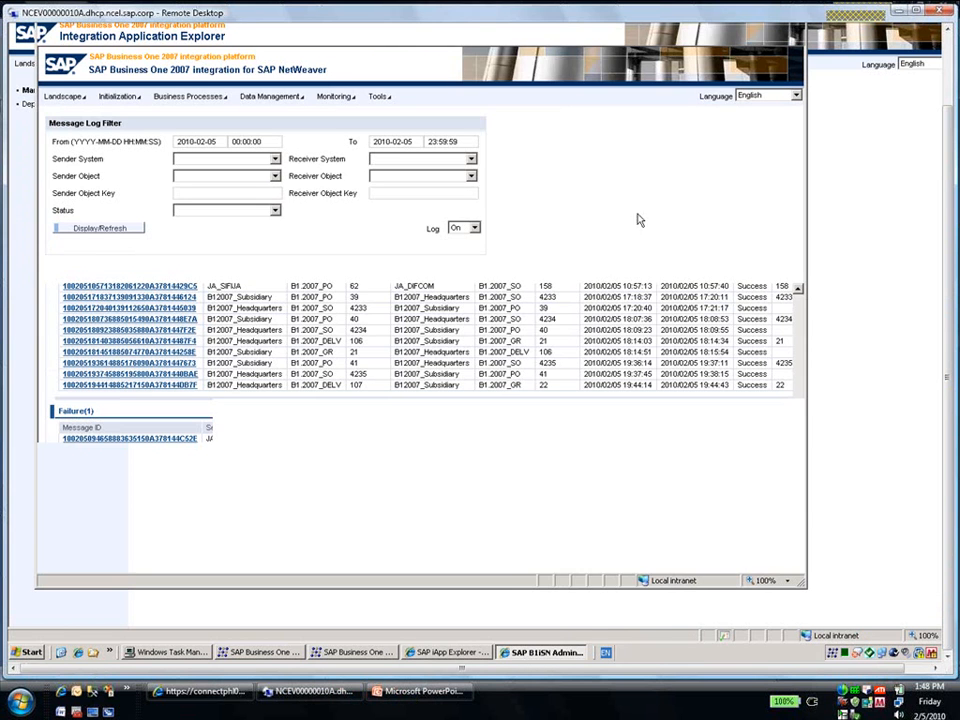
drag(946, 173, 946, 98)
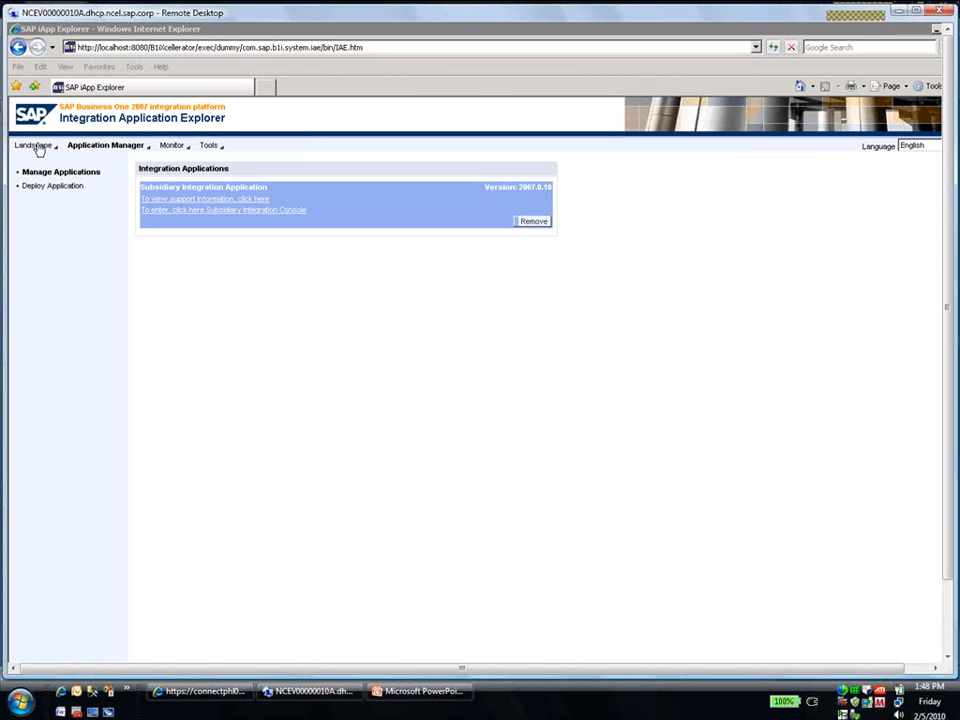
click(35, 146)
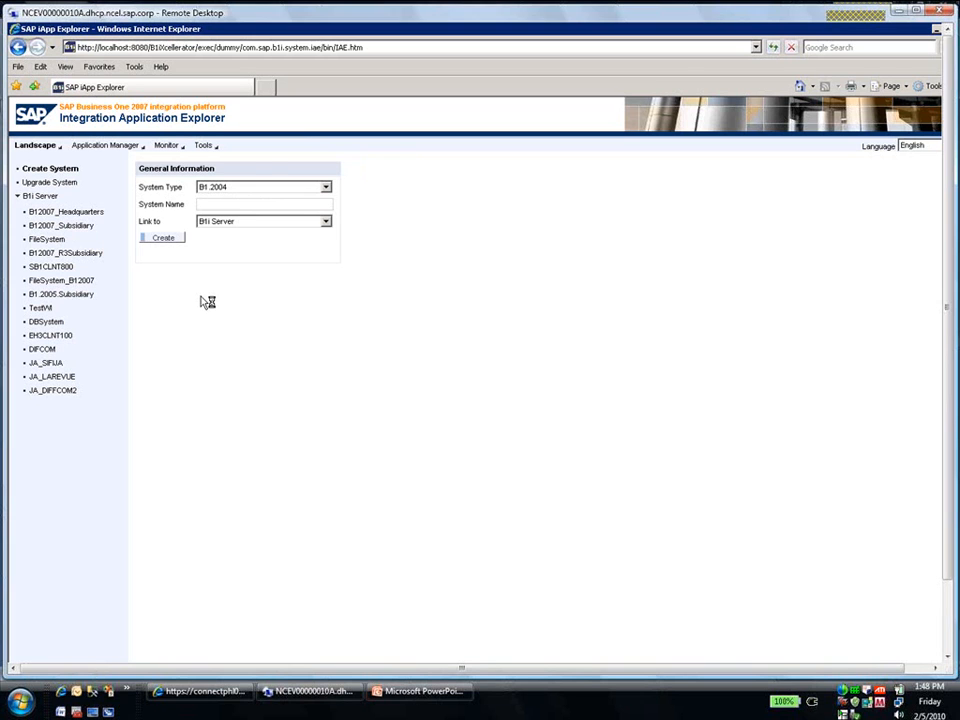
click(326, 189)
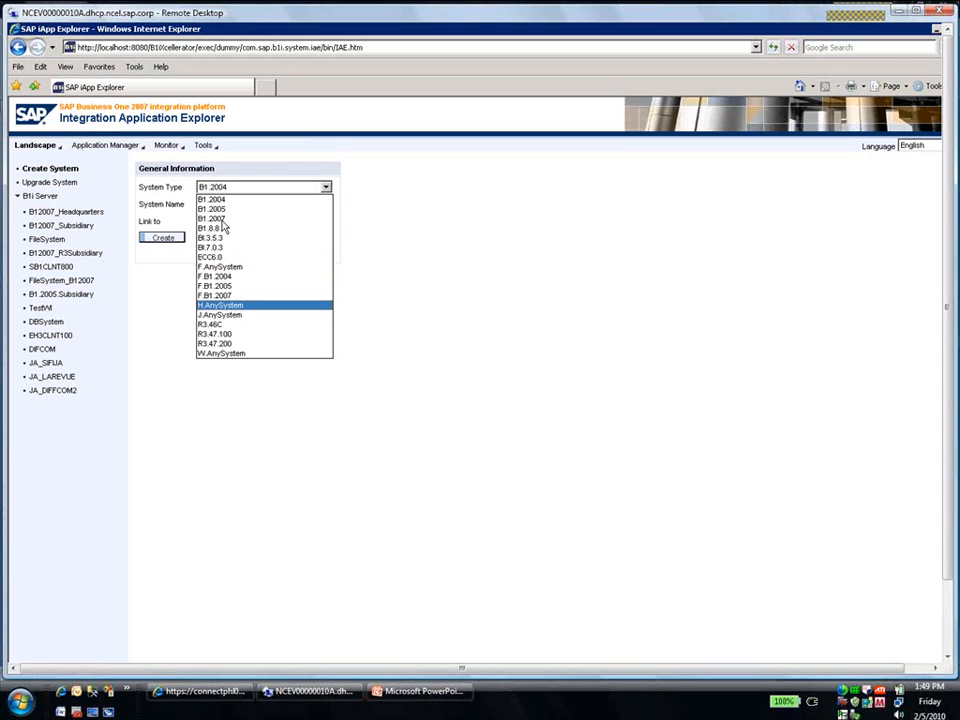
click(166, 302)
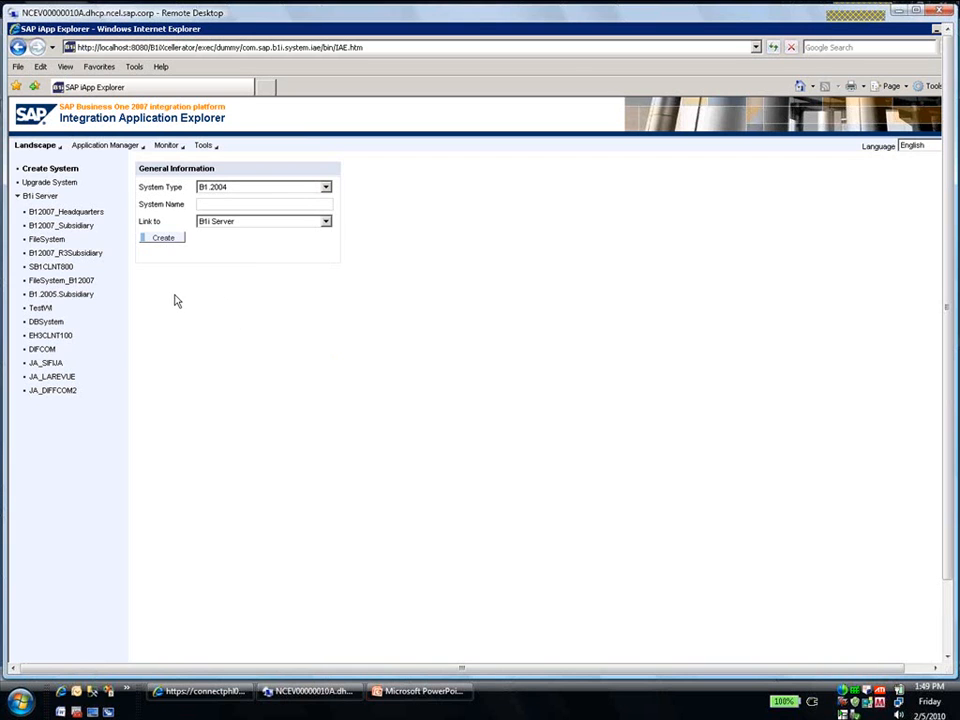
Test the B1DI connection of B12007_Headquarters, and inspect the connectivity settings of B12007_Subsidiary, highlighting its company name.
click(66, 214)
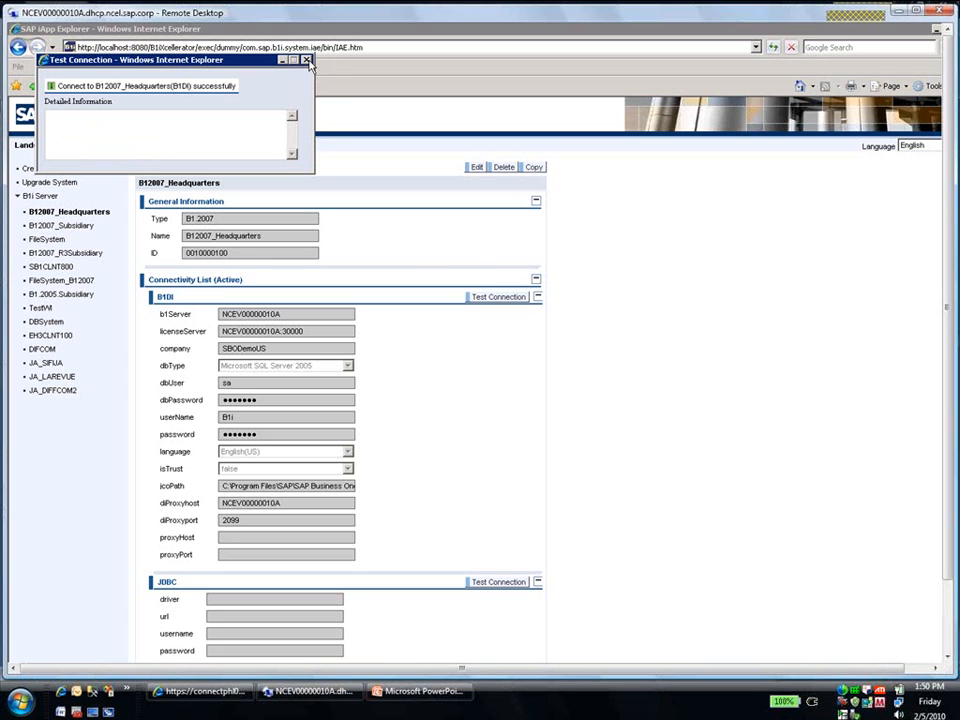
click(307, 61)
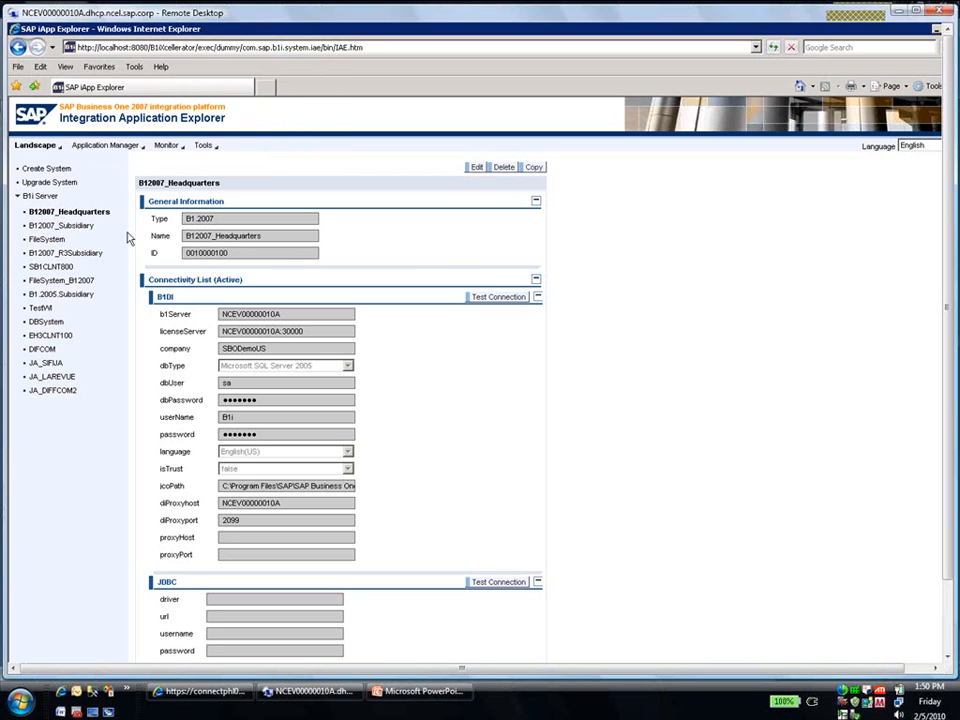
click(64, 228)
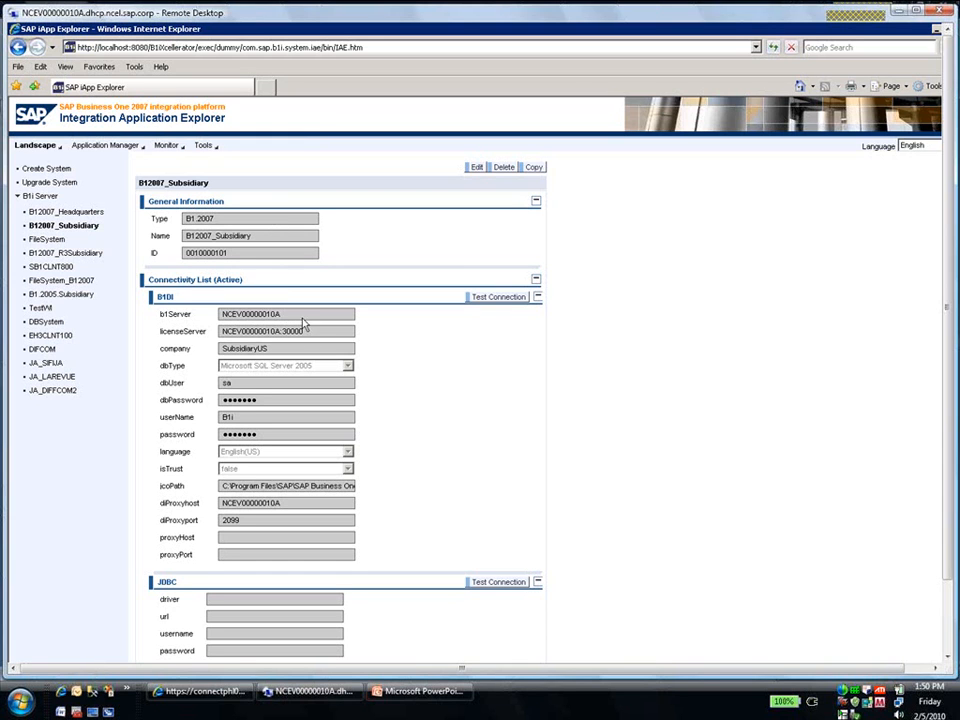
double_click(247, 350)
In the Subsidiary Integration Console, compare the maintained system properties of B12007_Headquarters and B12007_Subsidiary, checking the Subsidiary's Customer Number field.
click(106, 146)
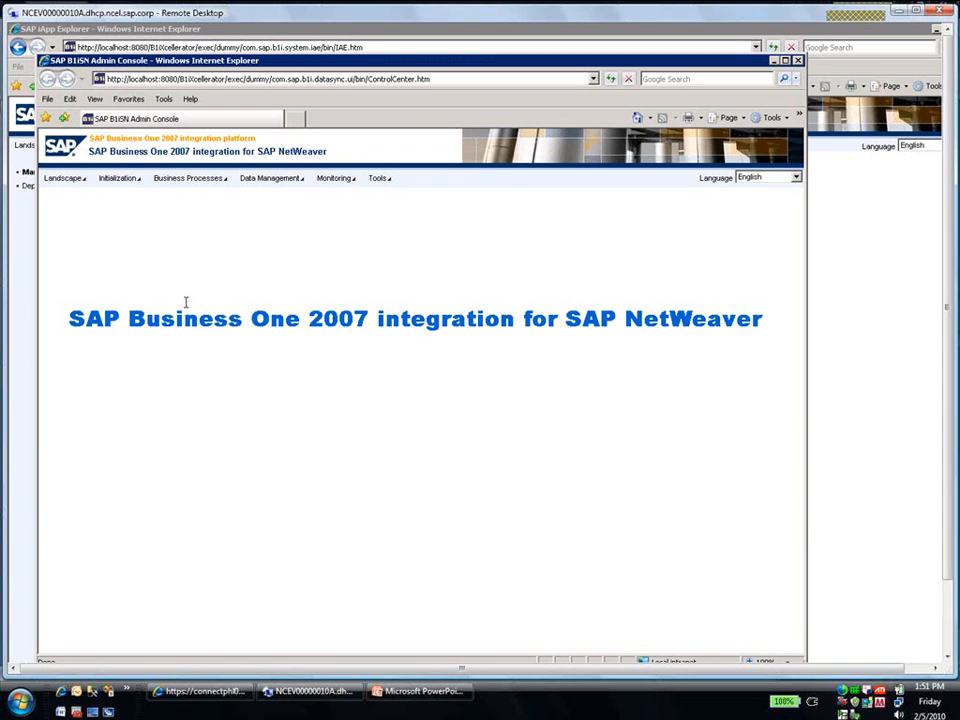
click(66, 180)
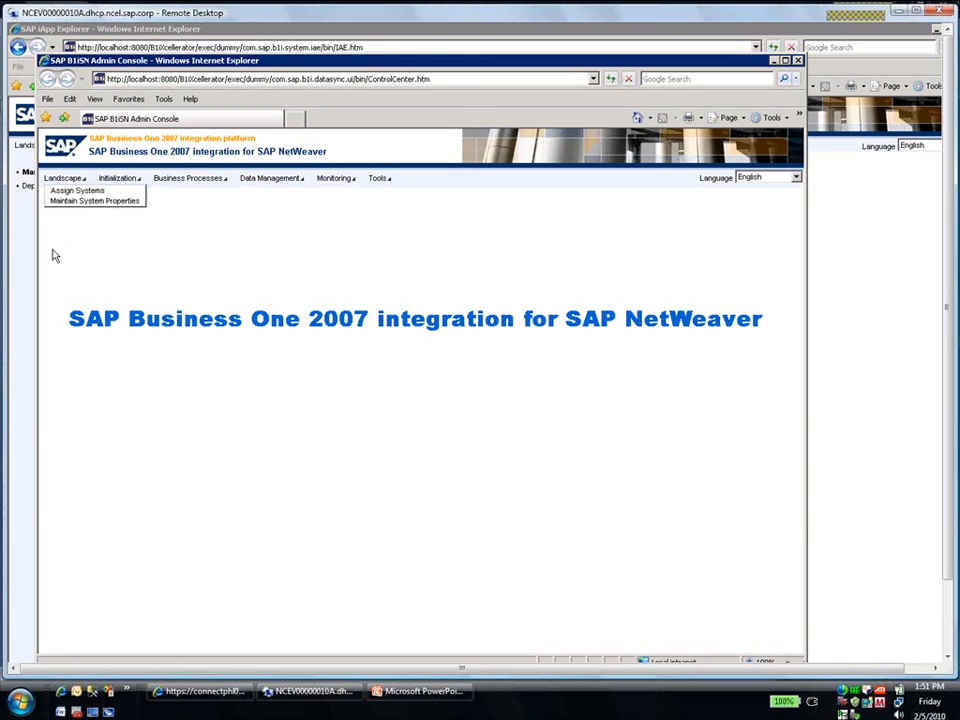
click(95, 202)
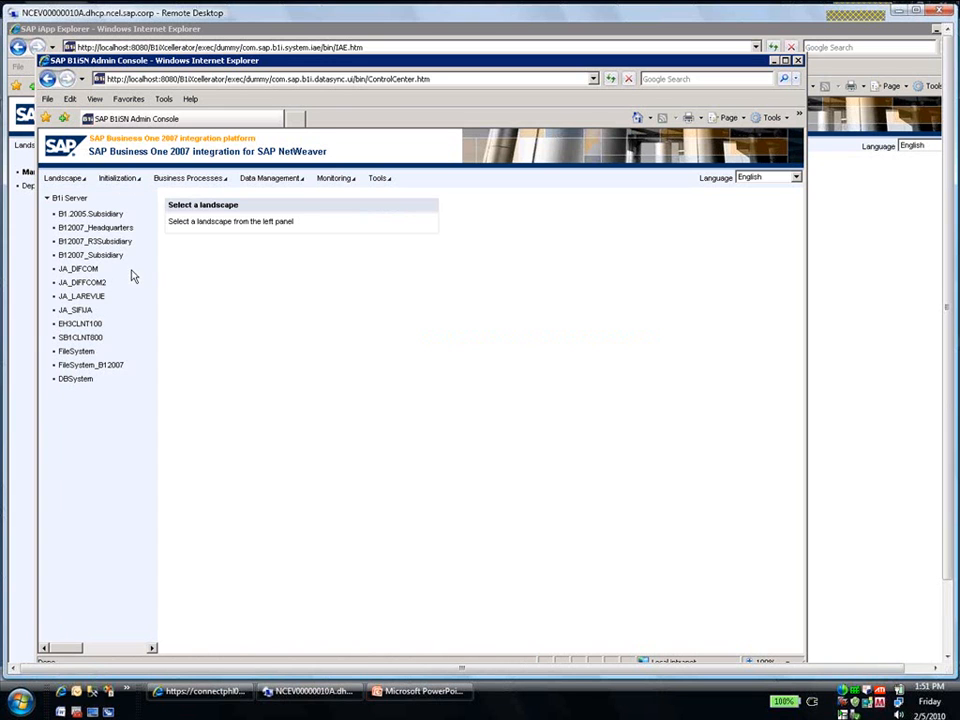
click(96, 229)
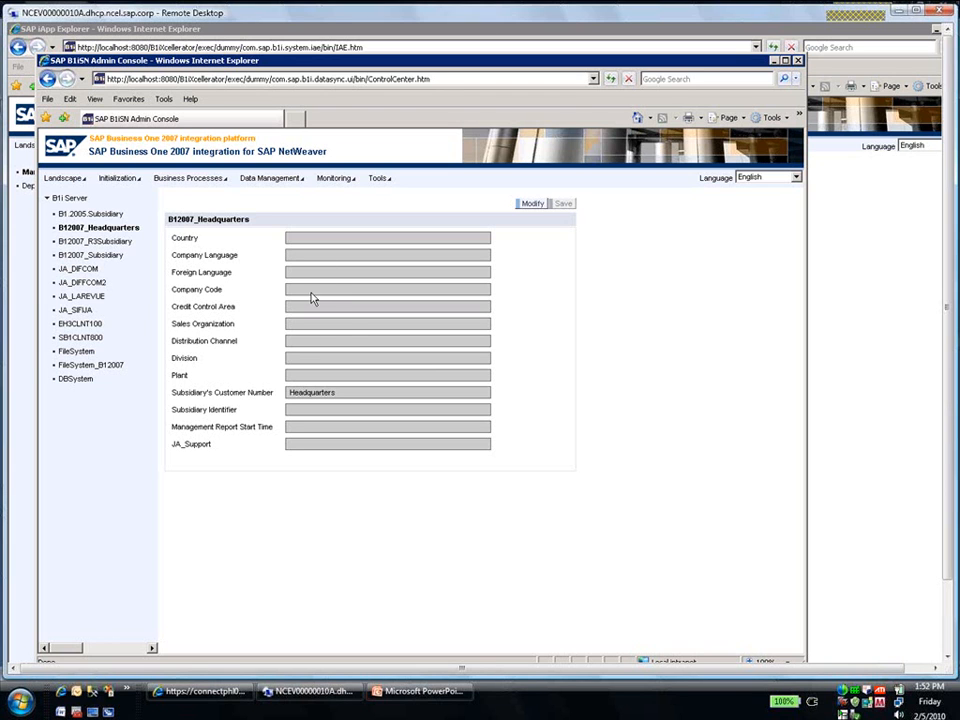
click(93, 255)
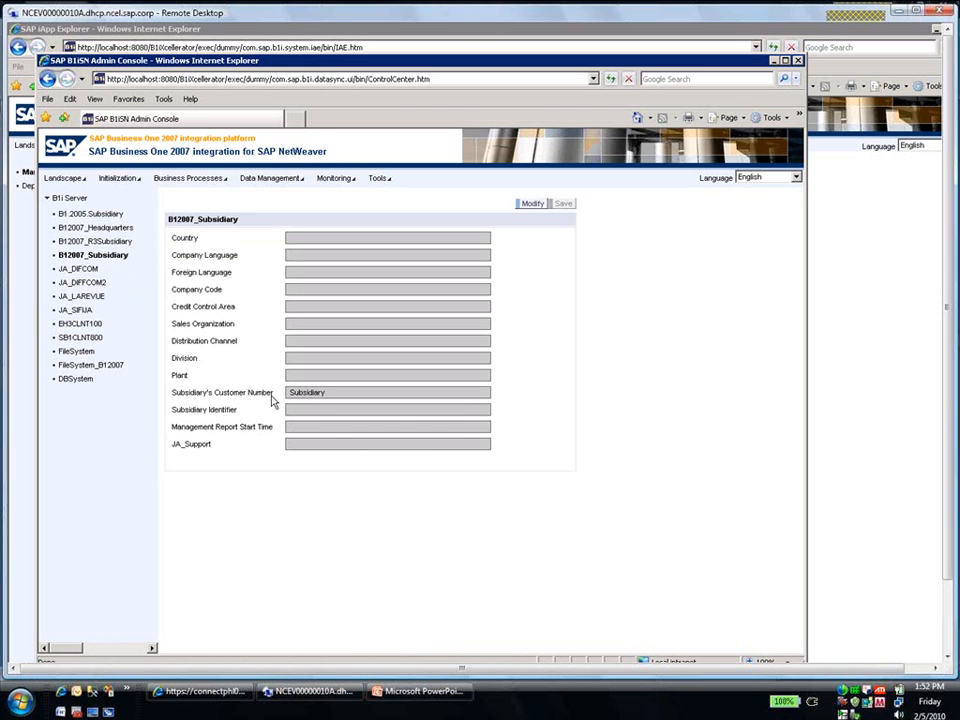
mouse_move(272, 400)
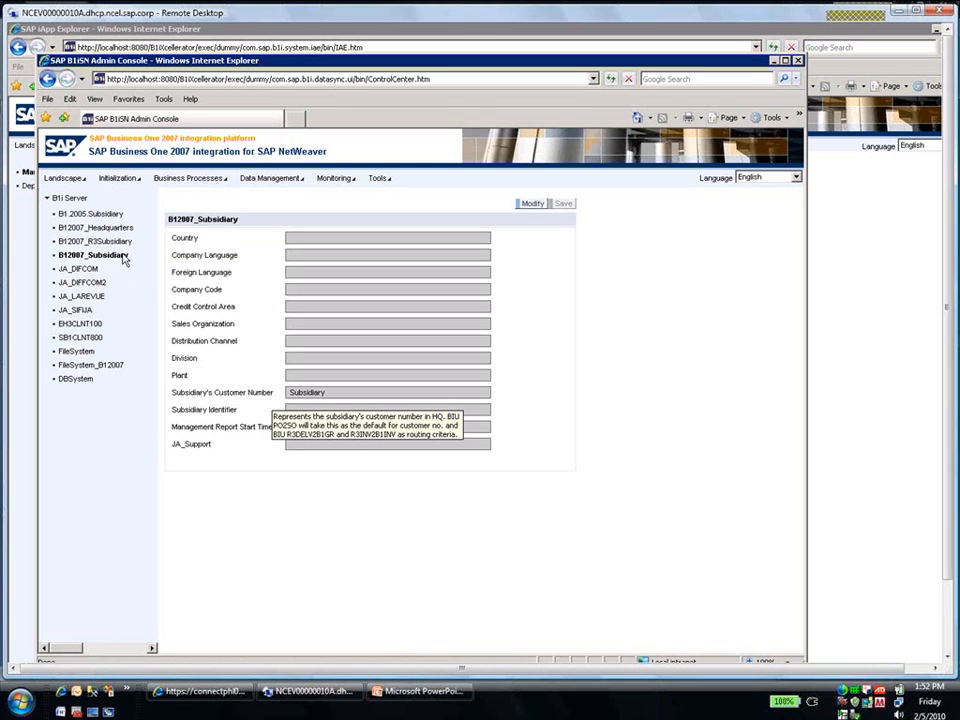
click(98, 227)
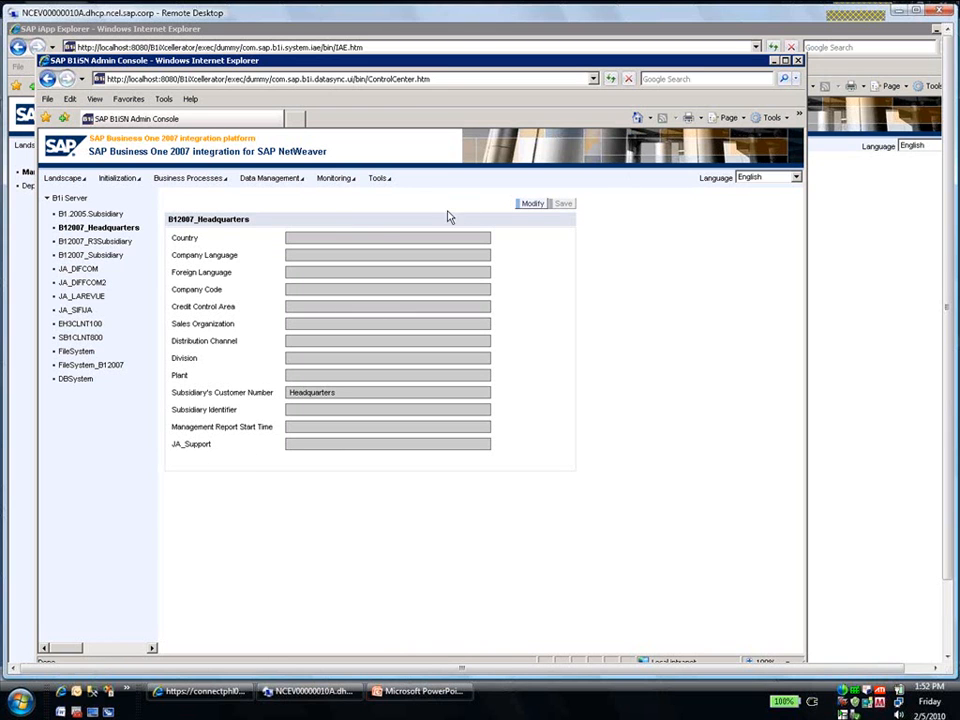
Display the BizPackage instances in the Test business area to review their sender systems, receiver systems and active status.
click(184, 180)
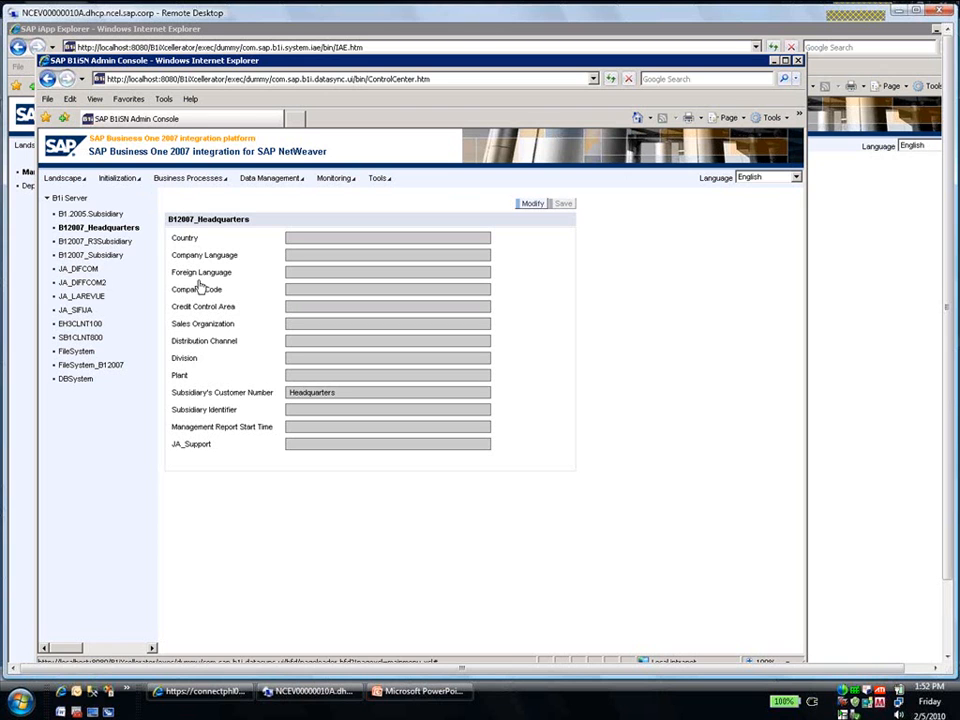
click(205, 200)
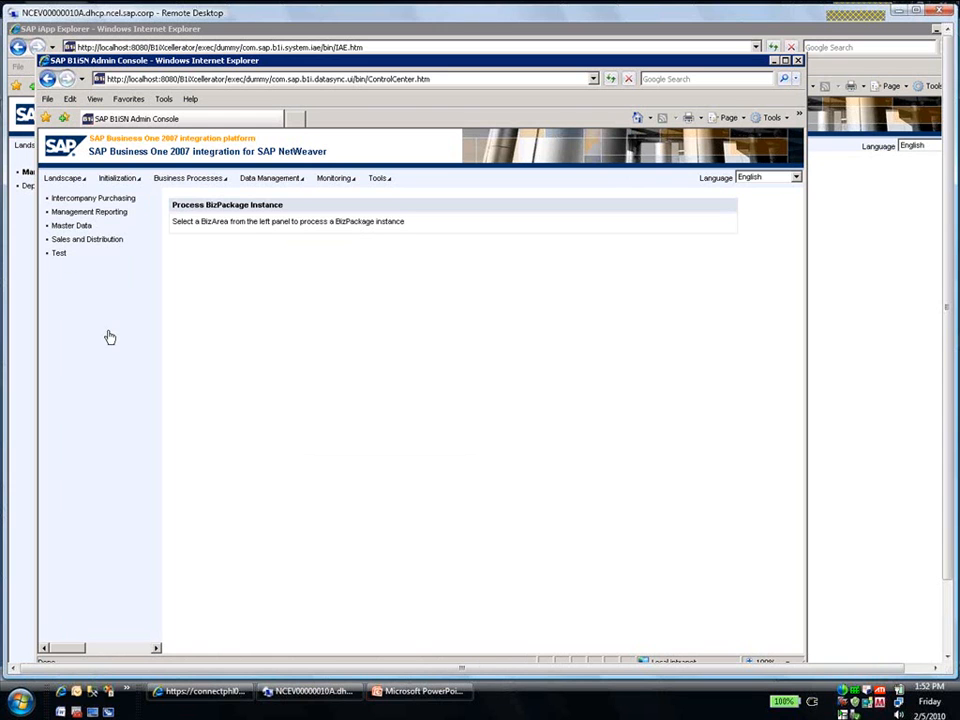
click(59, 254)
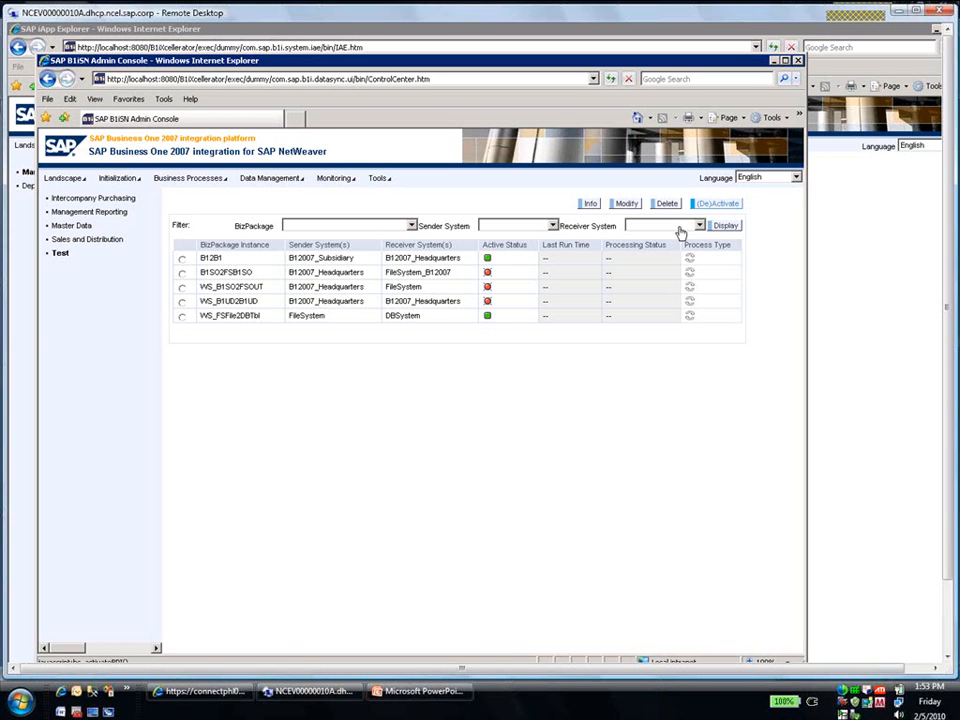
Review the value mappings for CreditCardTypes, ItemsGroupCode and PaymentTerms.
click(272, 180)
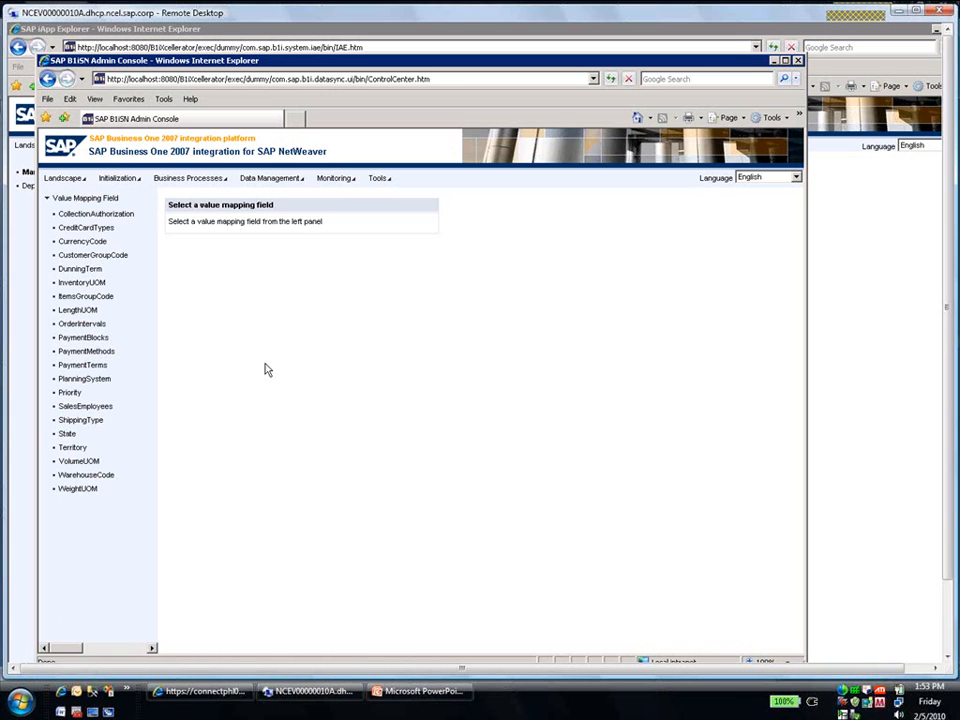
click(100, 229)
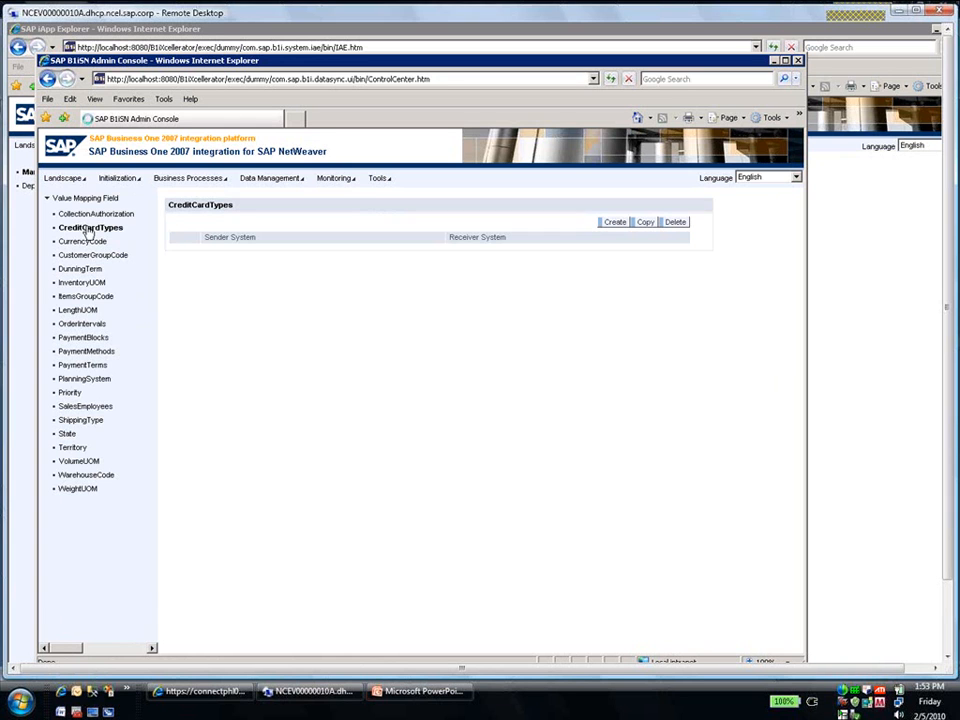
click(80, 297)
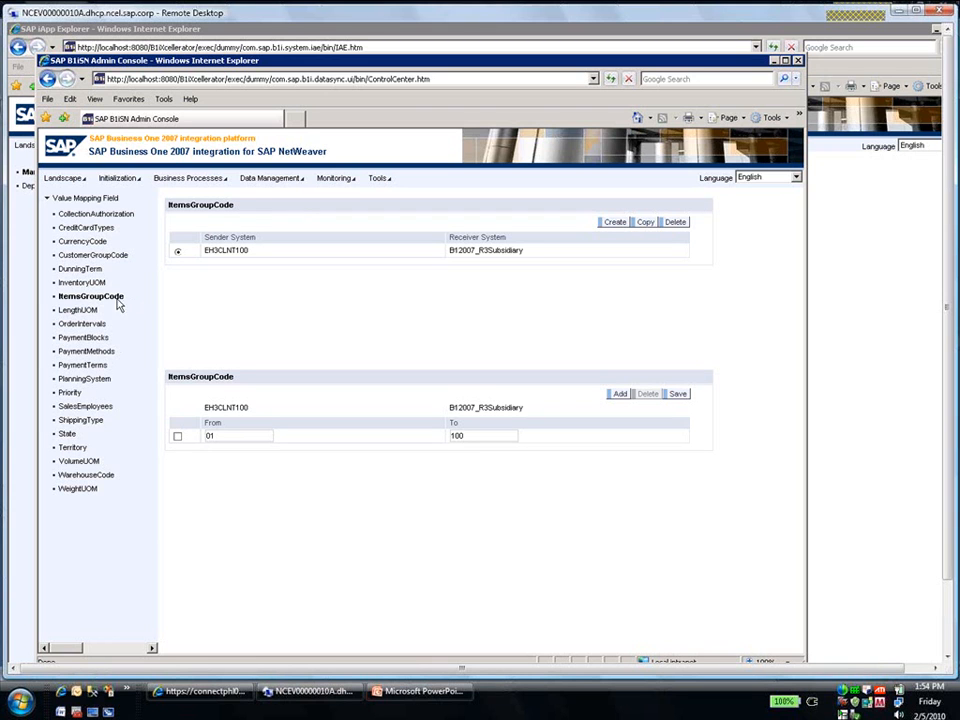
click(84, 367)
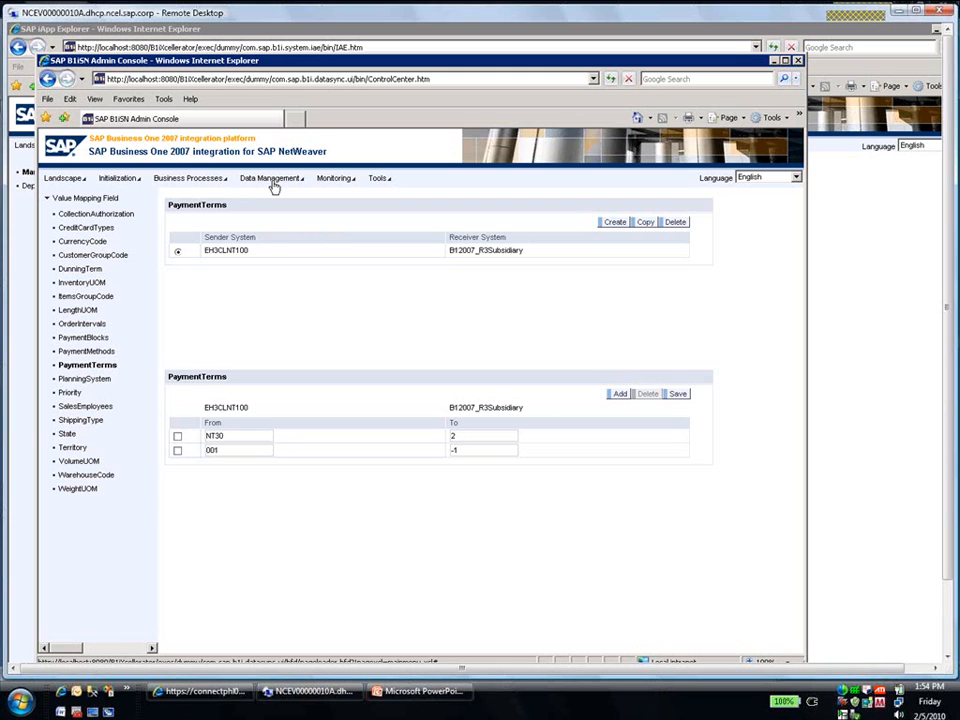
Close the integration console and display the B1 Event Monitor in the Integration Application Explorer.
click(797, 61)
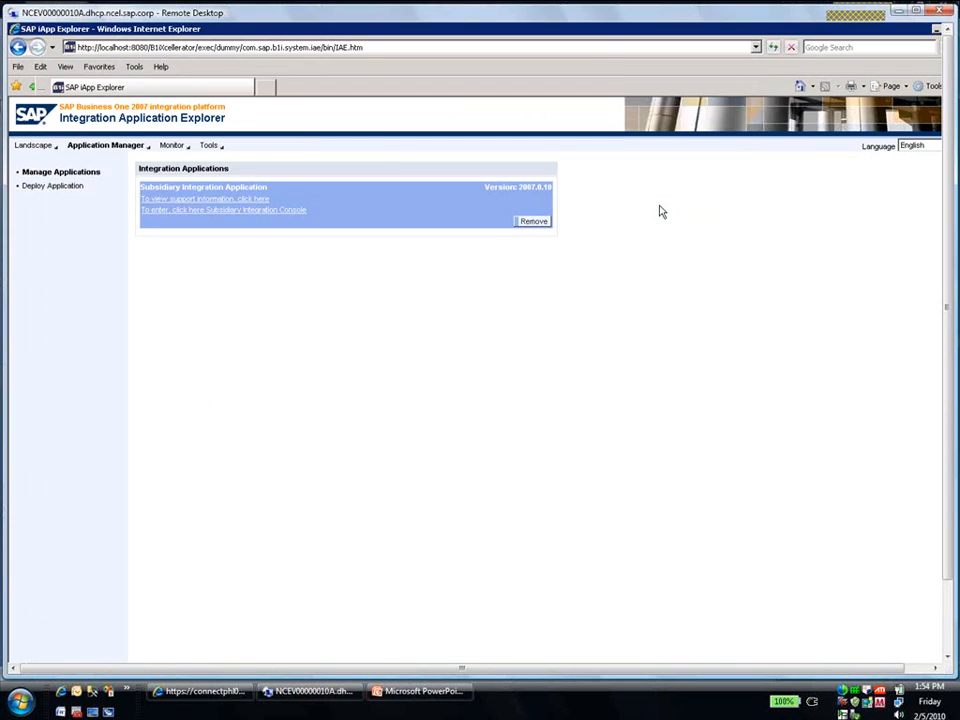
click(179, 146)
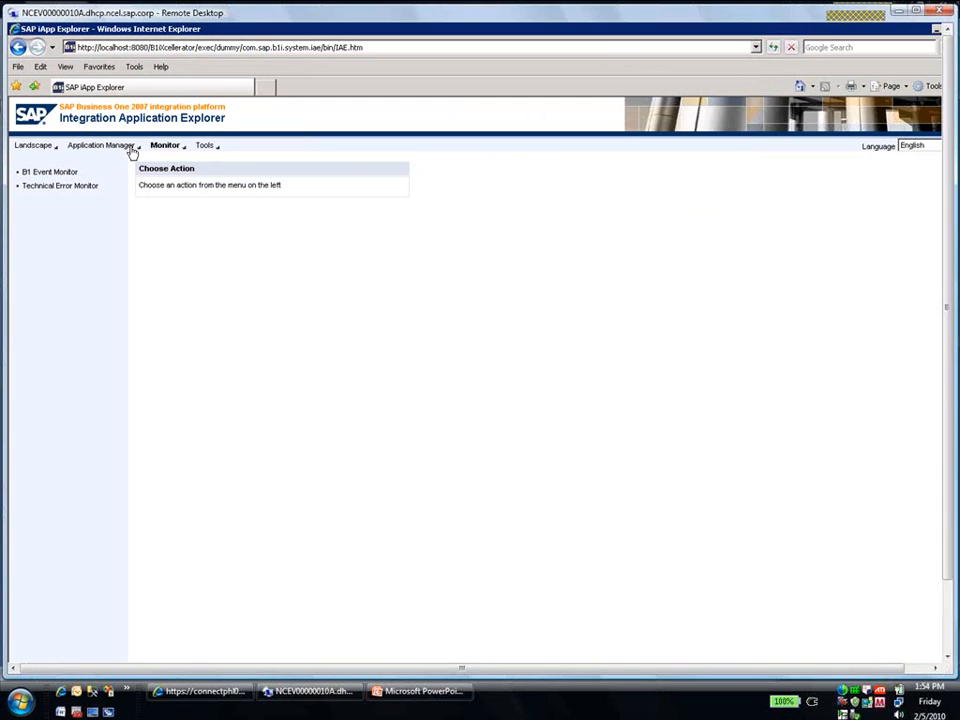
click(50, 172)
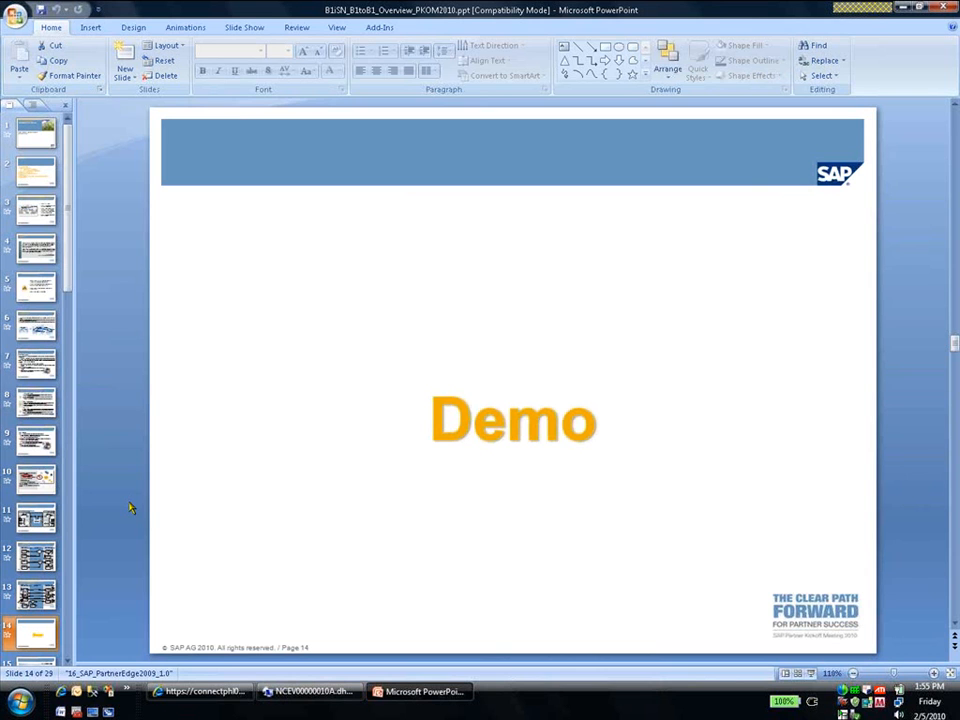
Start the slide show from the Demo slide and advance to the "Landscape – B1 Headquarters" slide.
click(811, 675)
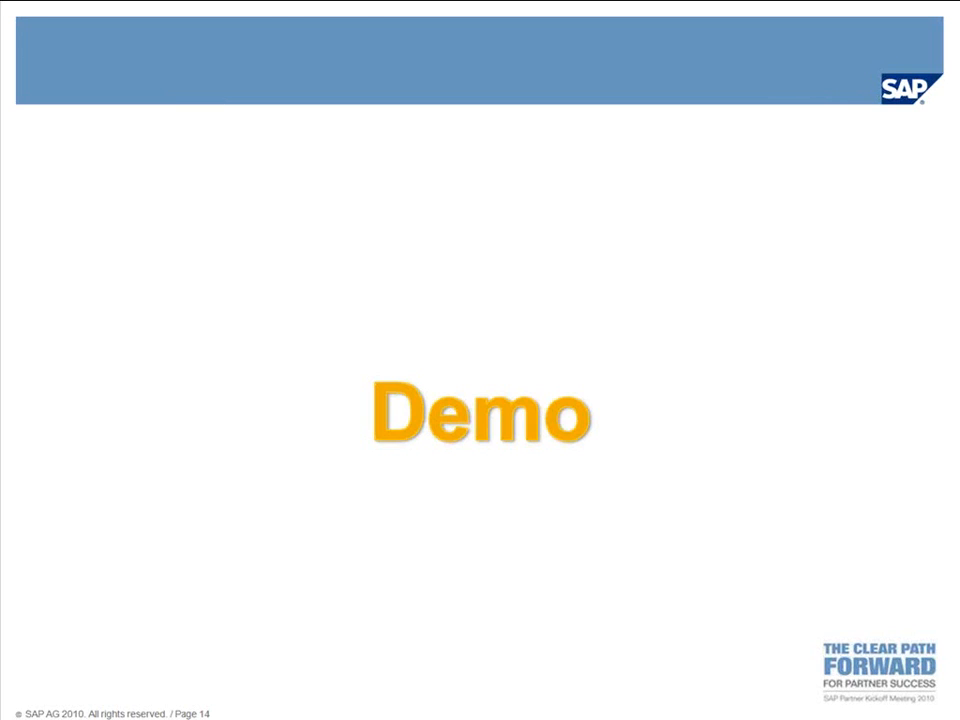
key(Right)
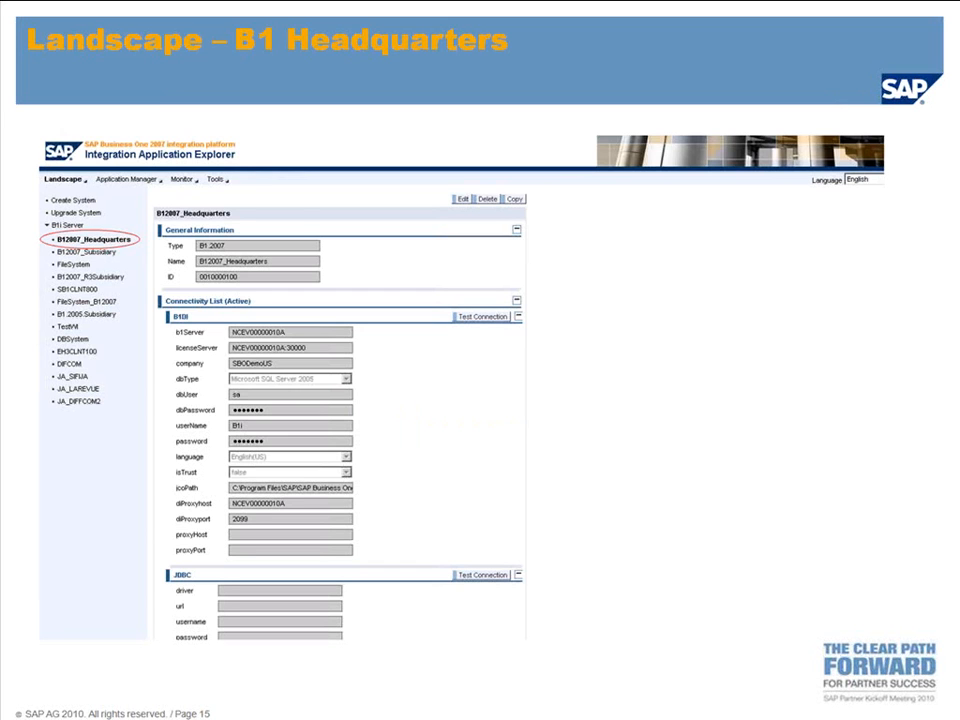